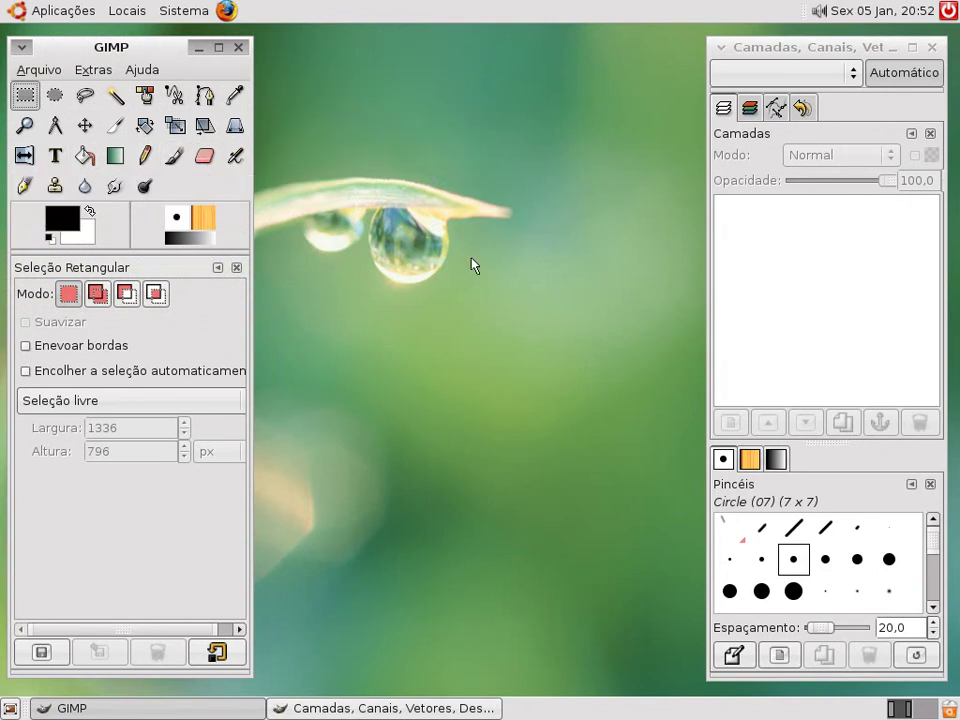
Create a new blank 420x300 px image
click(42, 70)
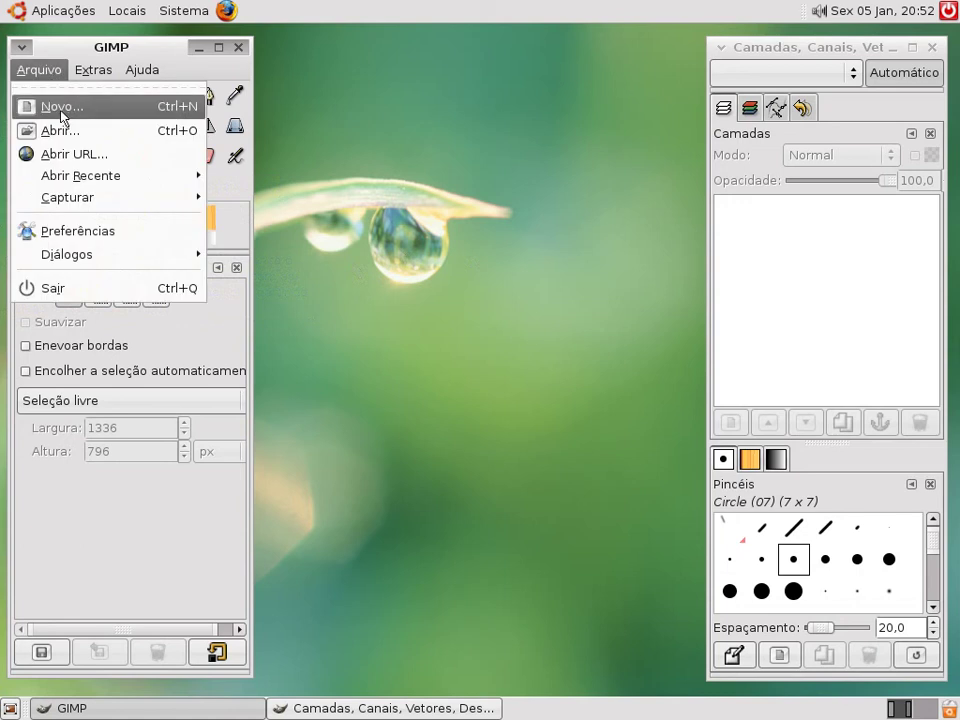
click(54, 104)
click(617, 376)
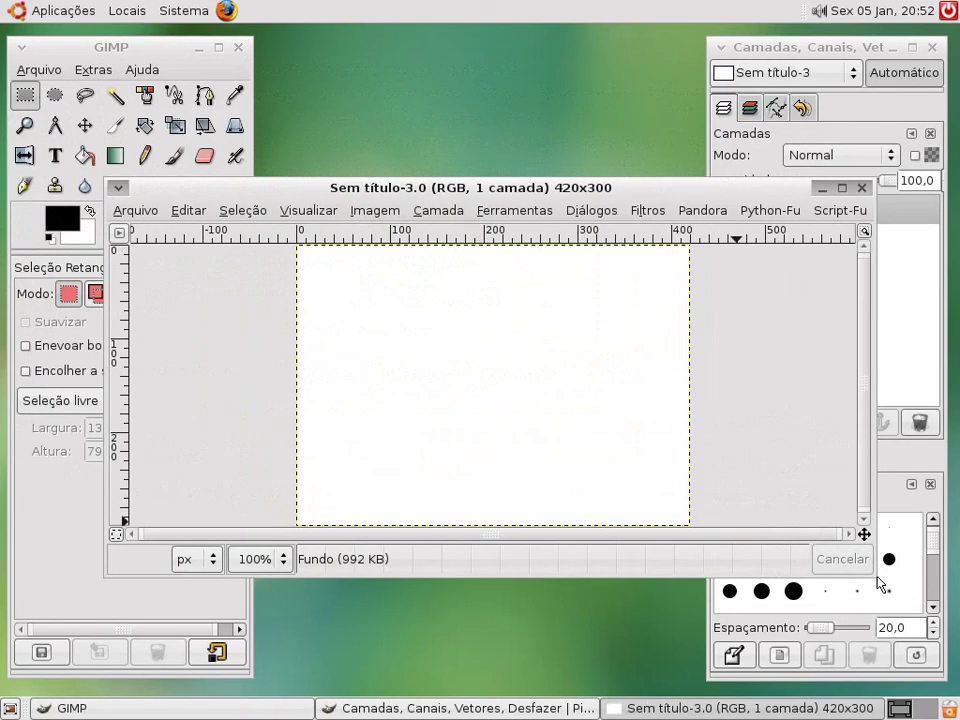
Shrink and reposition the image window, then draw a wavy vertical black line on the canvas with the Pencil and Circle (07) brush
mouse_move(880, 585)
mouse_down()
mouse_move(641, 570)
mouse_move(544, 604)
mouse_move(580, 605)
mouse_up()
drag(400, 243, 542, 190)
click(145, 158)
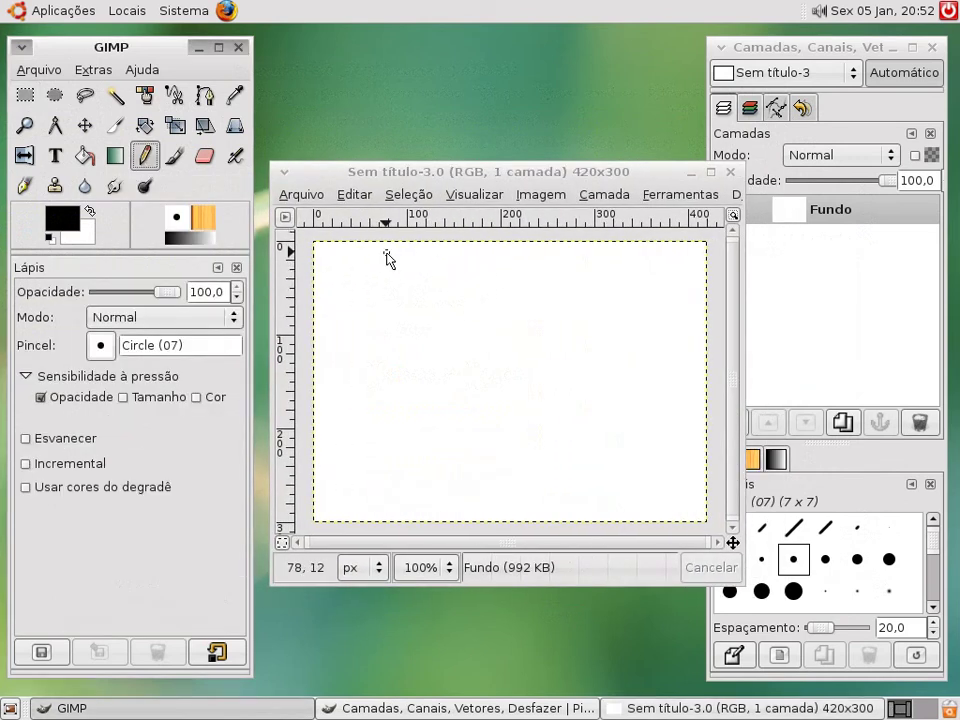
drag(387, 253, 429, 507)
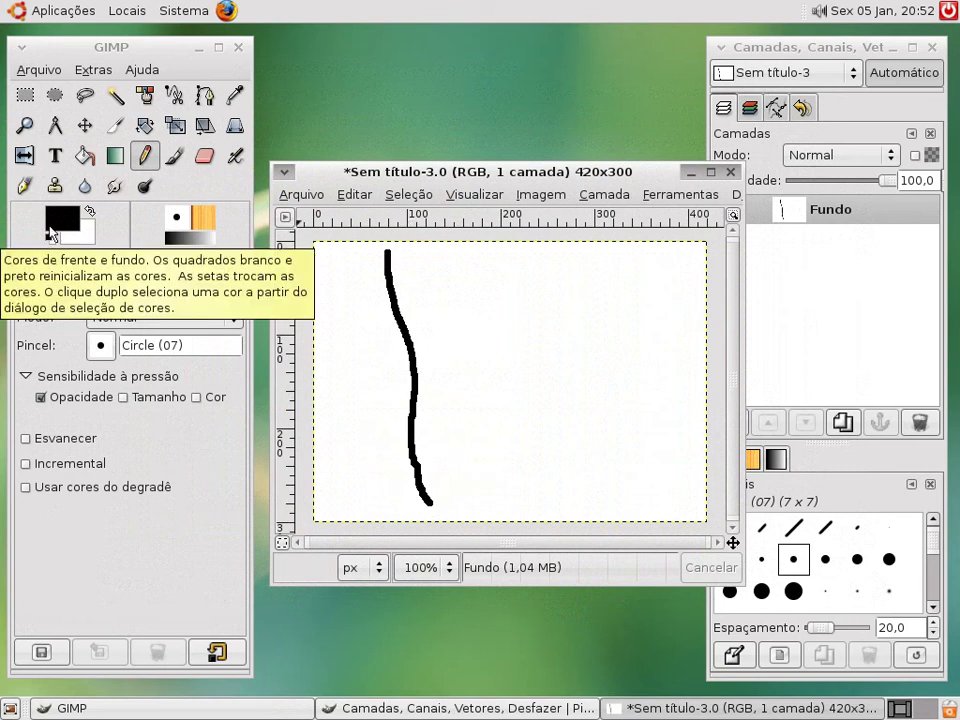
Choose the Galaxy (AP) brush for the Pencil and draw a vertical stroke near the canvas's right edge
click(100, 347)
mouse_move(252, 395)
mouse_down()
mouse_move(245, 521)
mouse_move(245, 510)
mouse_up()
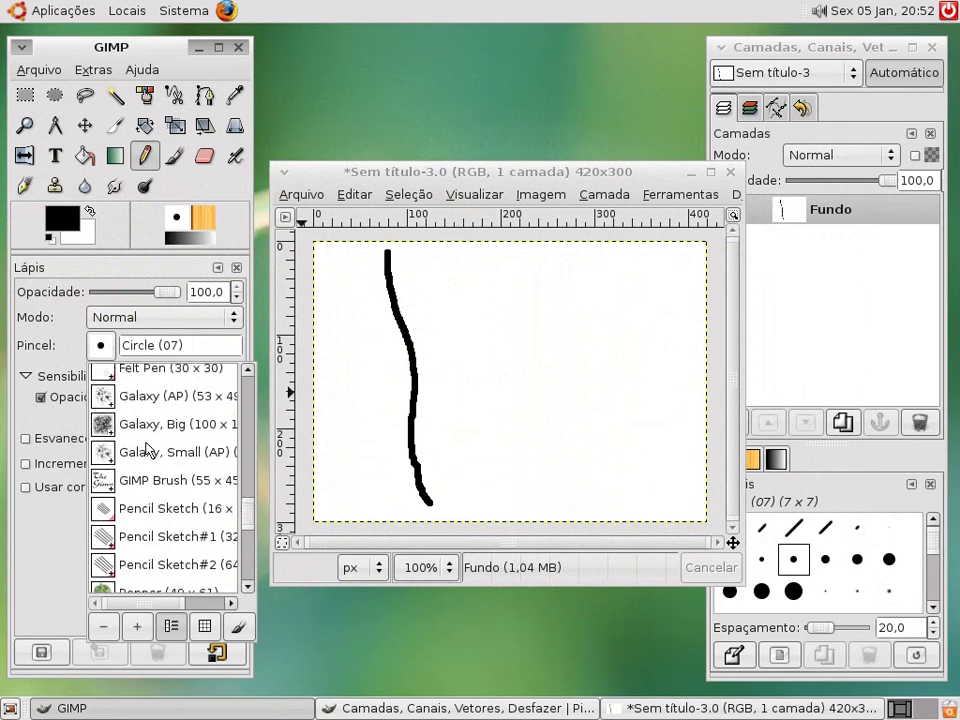
click(150, 422)
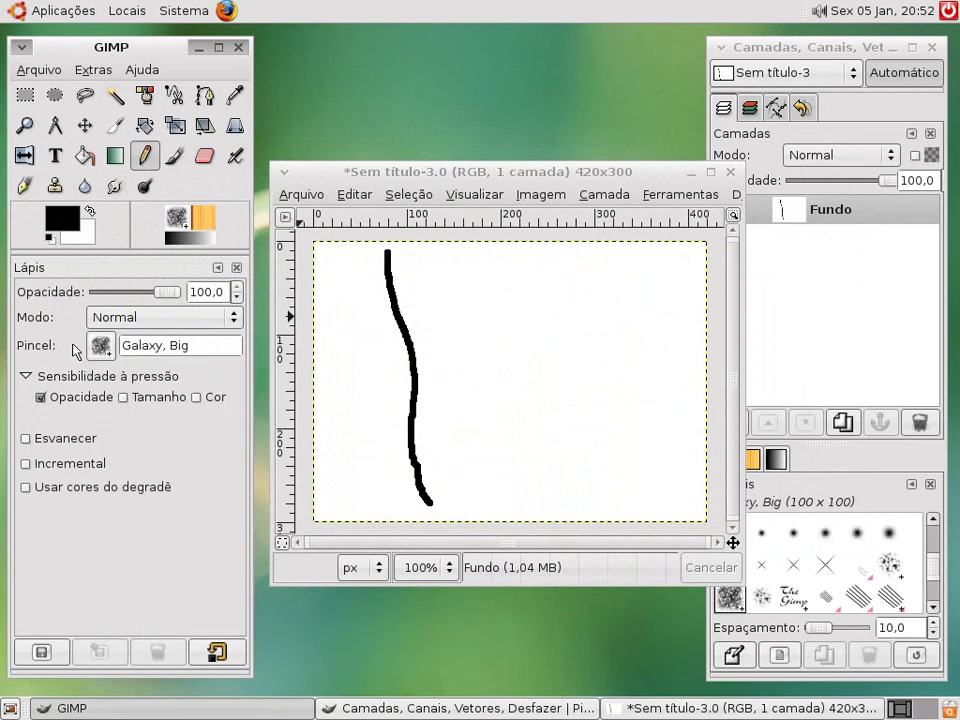
click(100, 345)
click(151, 461)
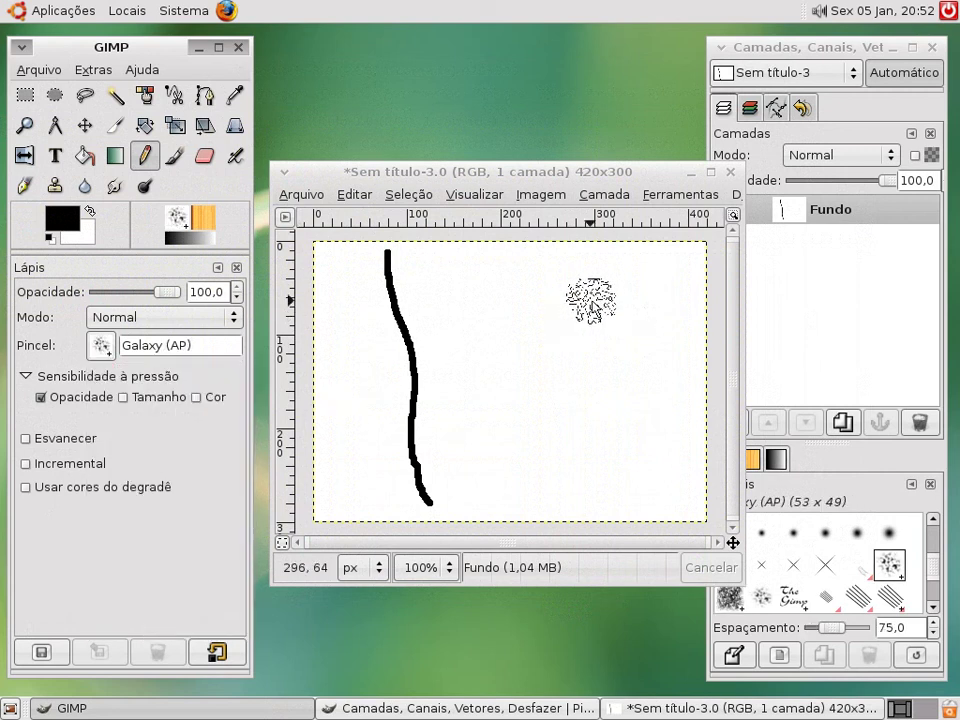
drag(644, 273, 628, 488)
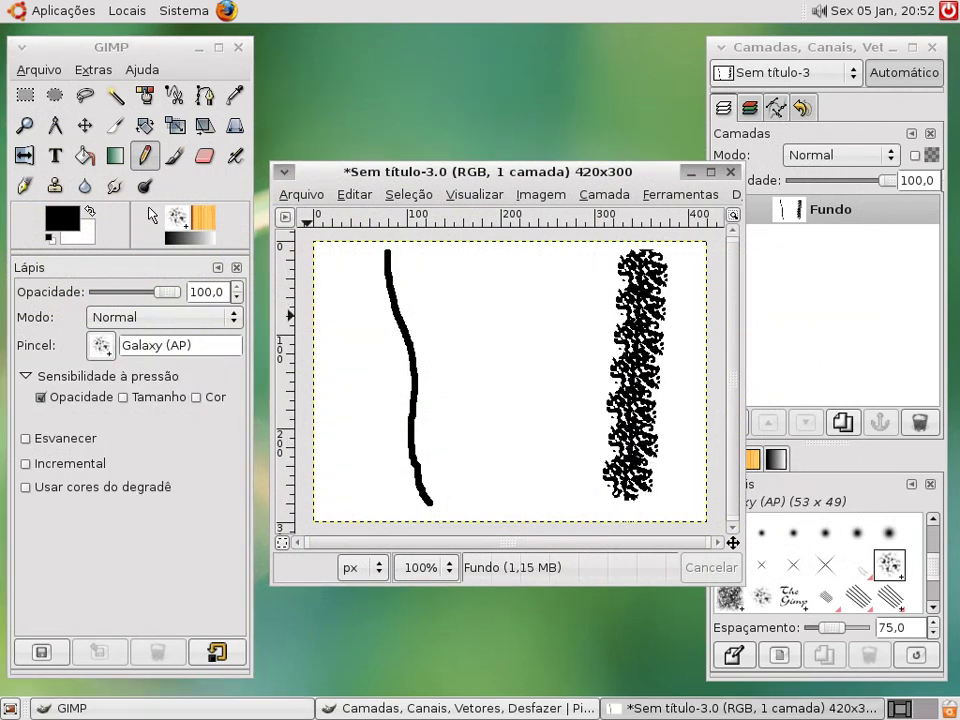
Paint a vertical stroke with the Paintbrush and Galaxy (AP) brush just left of the textured pencil stroke
click(176, 161)
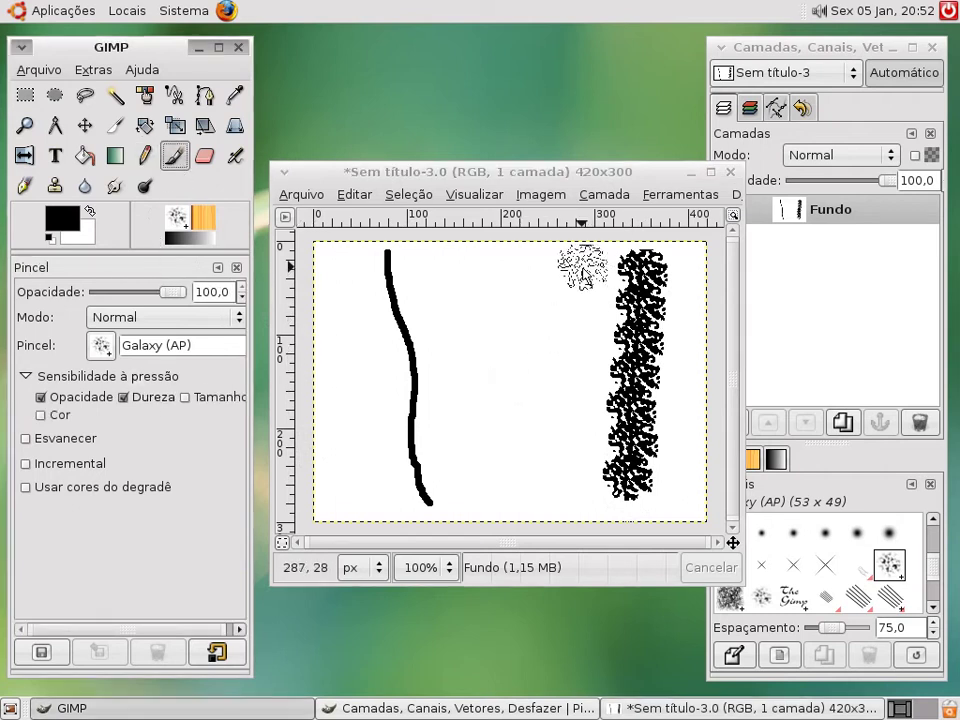
drag(583, 268, 565, 486)
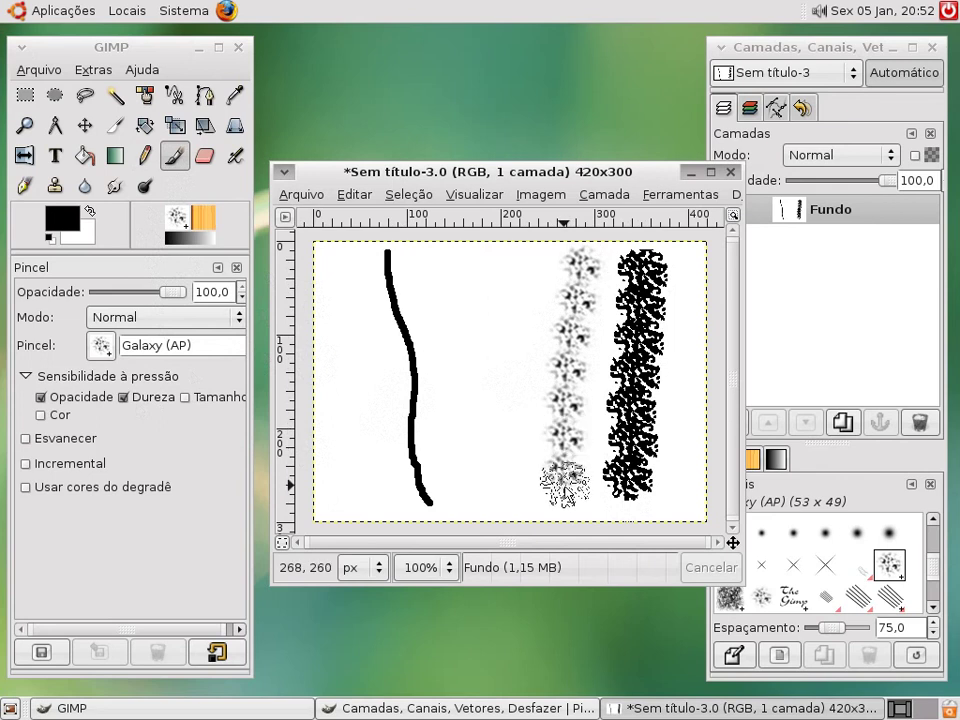
click(640, 338)
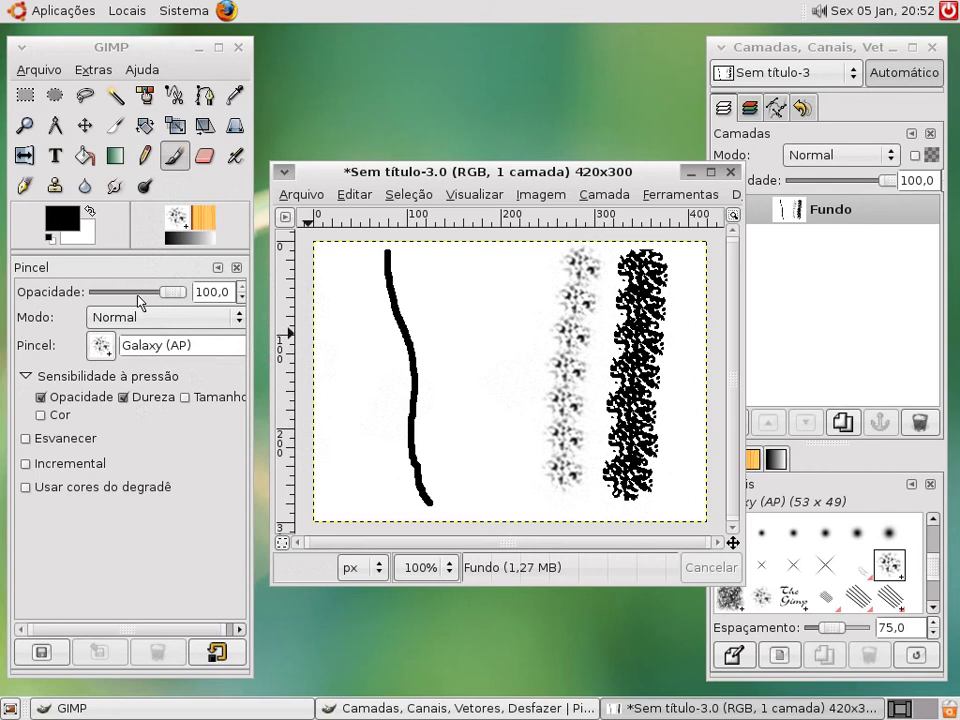
click(101, 346)
scroll(183, 456, up, 10)
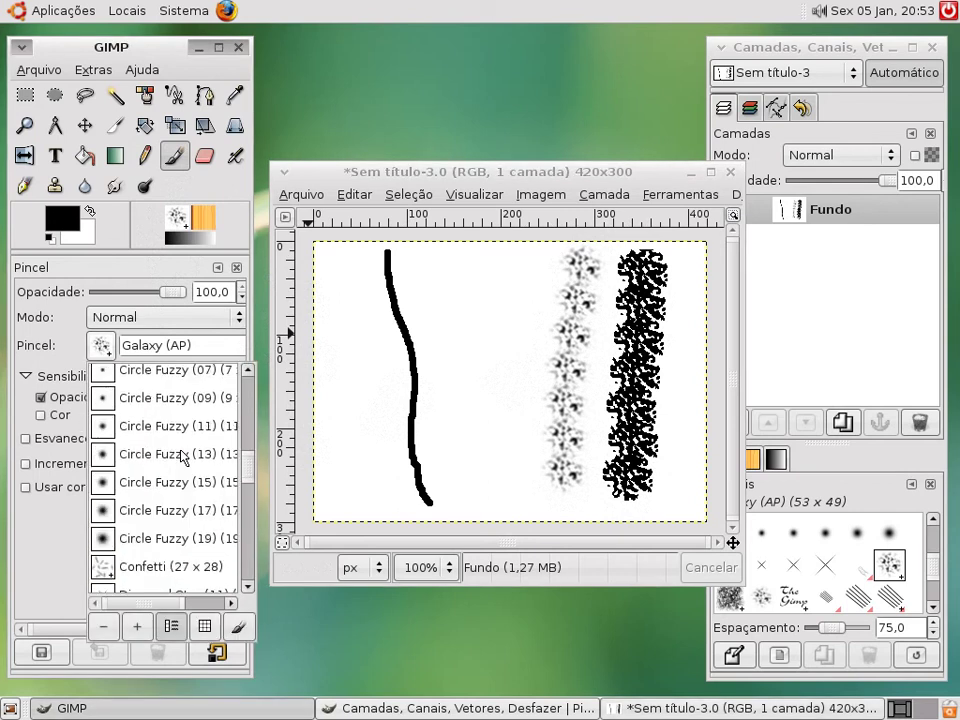
click(38, 350)
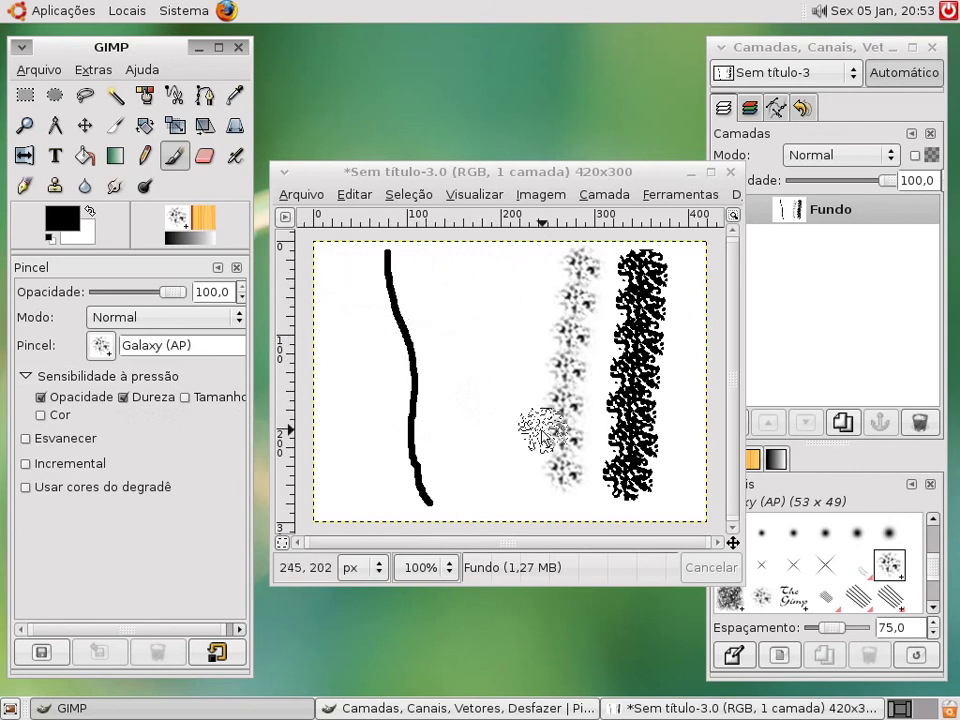
Erase the wavy pencil line and the upper half of both textured strokes using the Eraser with the Circle (19) brush
click(207, 160)
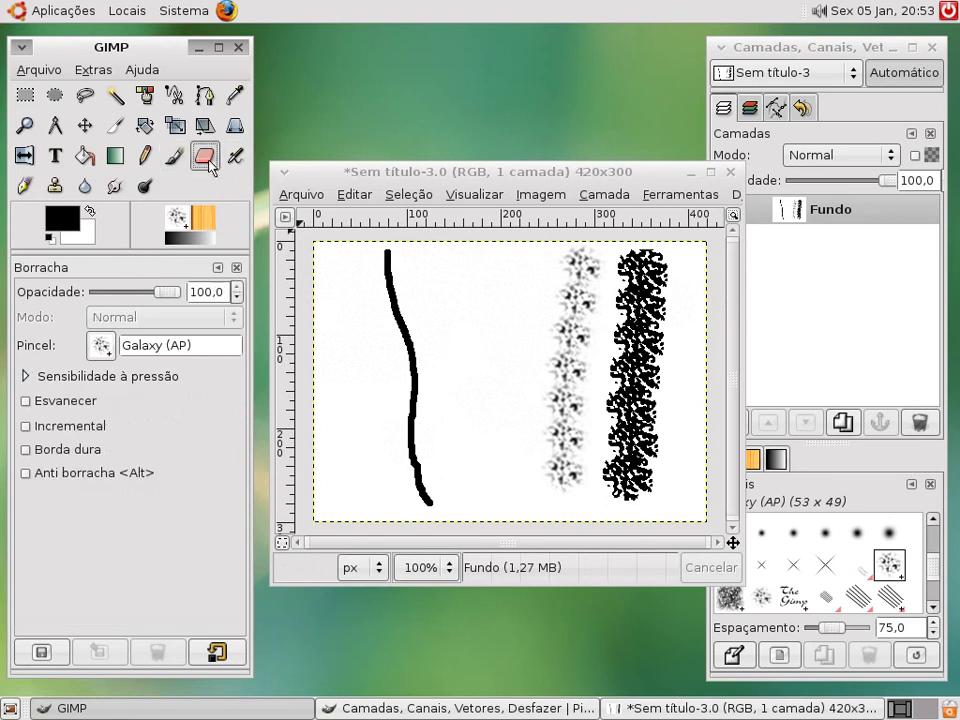
click(101, 346)
scroll(254, 500, up, 6)
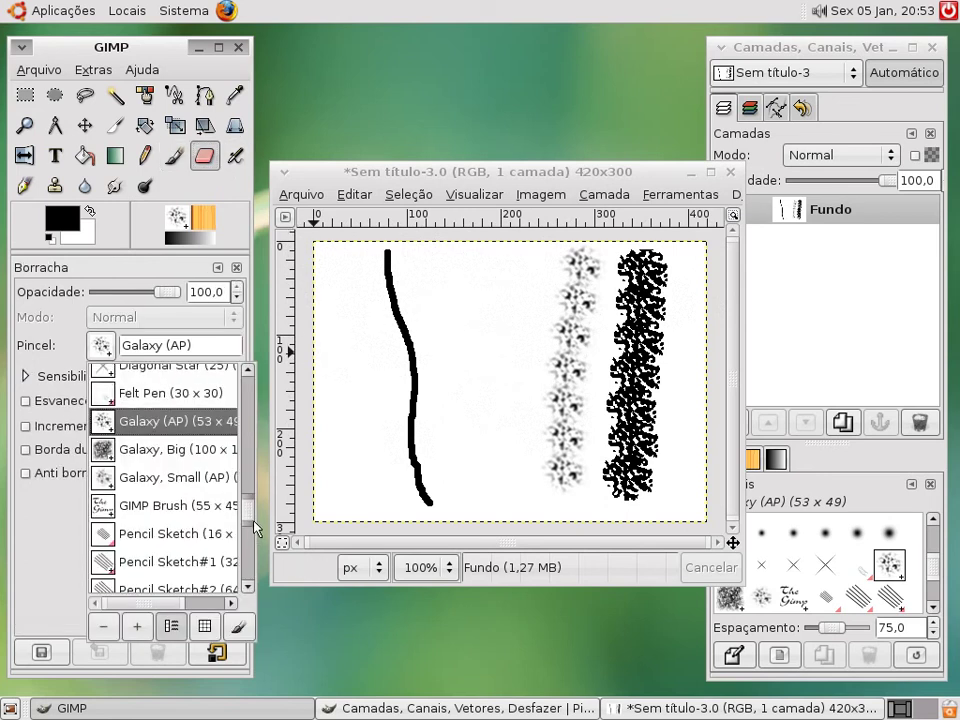
scroll(252, 455, up, 3)
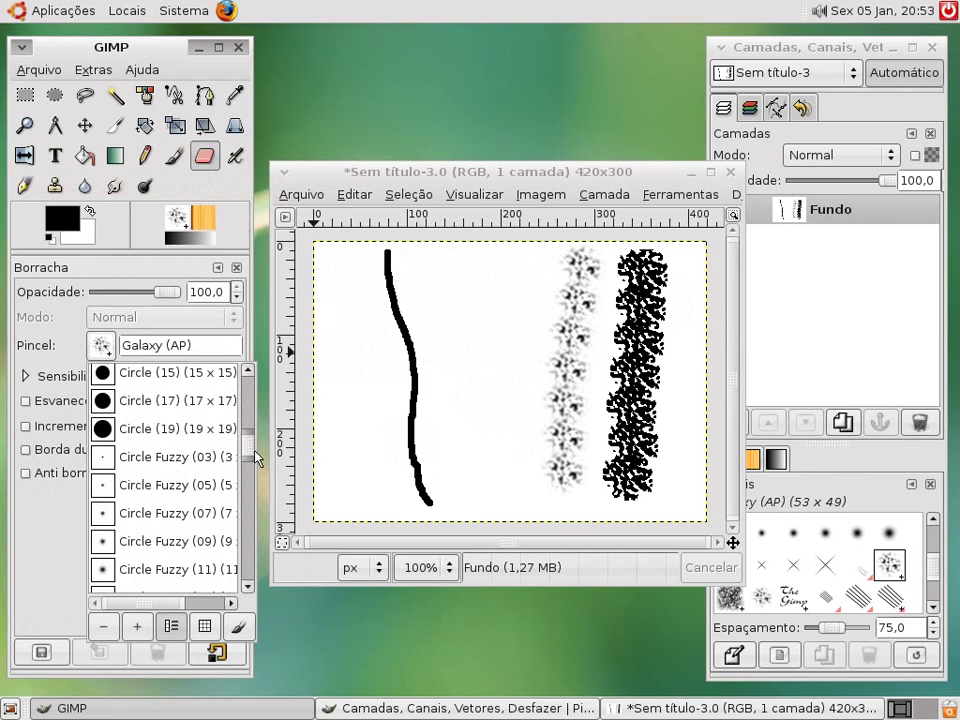
click(125, 484)
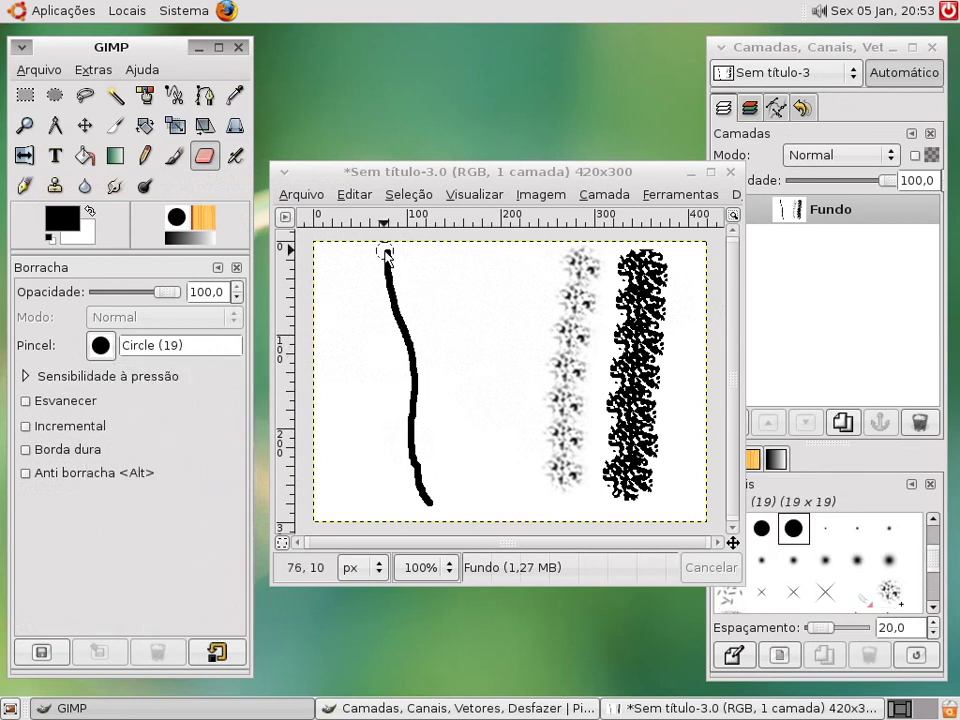
mouse_move(386, 255)
mouse_down()
mouse_move(413, 365)
mouse_move(418, 502)
mouse_move(426, 491)
mouse_up()
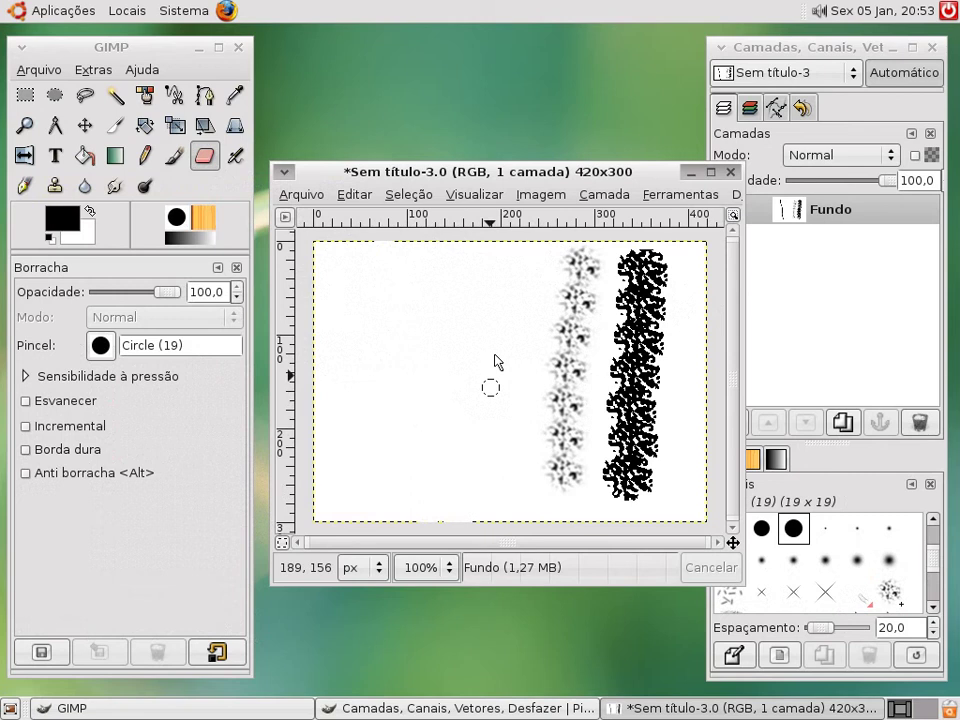
mouse_move(490, 387)
mouse_down()
mouse_move(510, 276)
mouse_move(561, 274)
mouse_move(525, 313)
mouse_move(612, 337)
mouse_move(572, 367)
mouse_move(641, 398)
mouse_move(291, 234)
mouse_up()
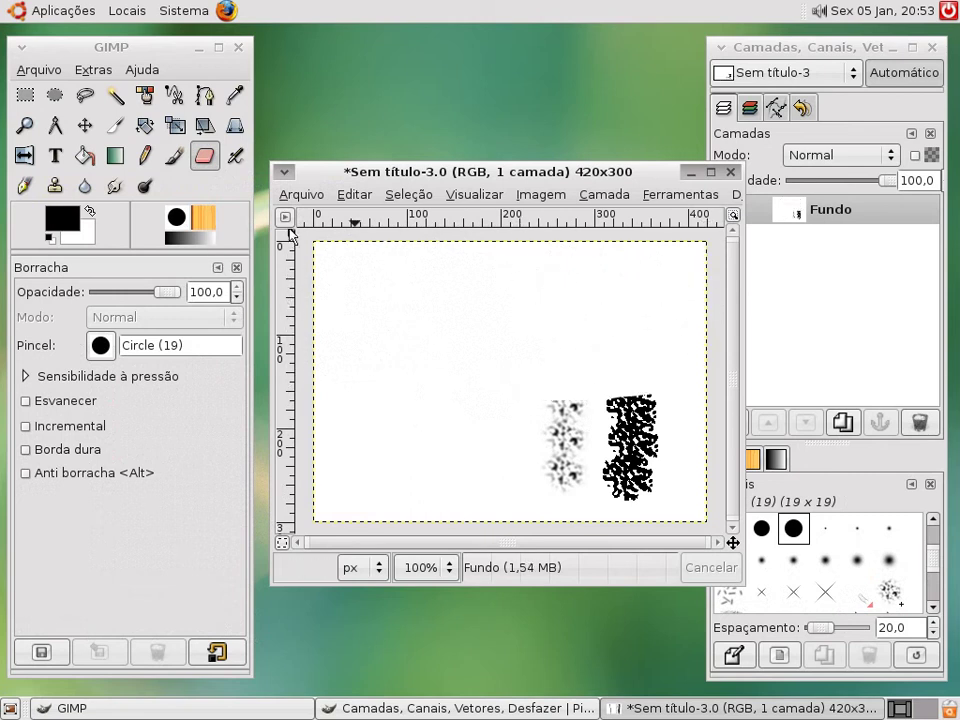
Spray a dark dot in the canvas's upper-left area with the Airbrush and Circle (19) brush
click(238, 160)
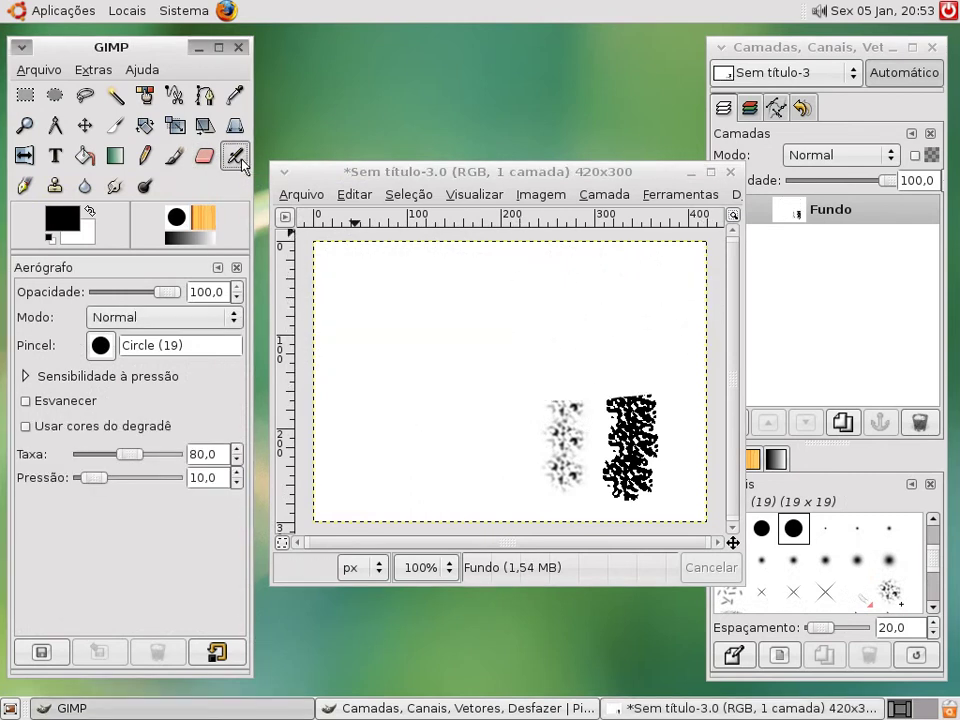
click(397, 278)
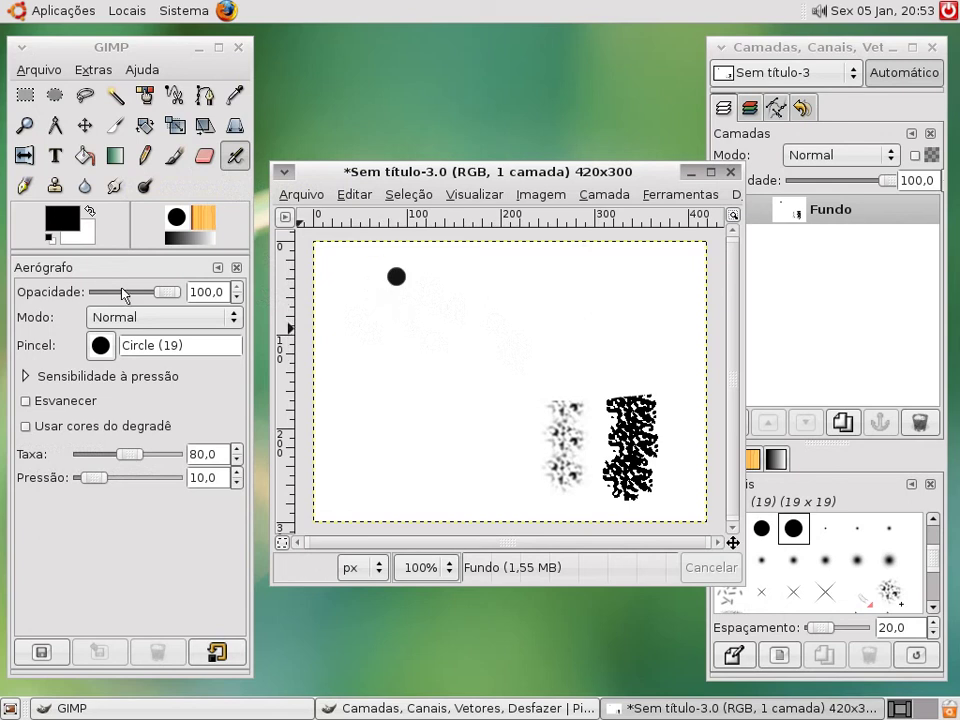
click(102, 352)
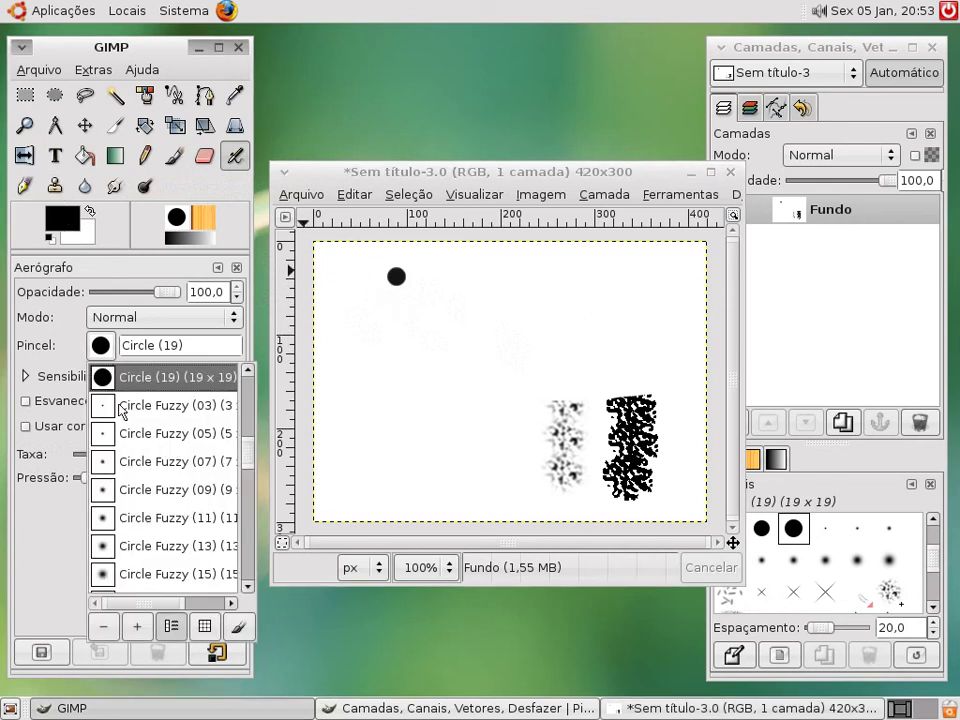
Build up a second dark dot to the right of the first by spraying the Airbrush repeatedly on the same spot
click(24, 125)
click(527, 343)
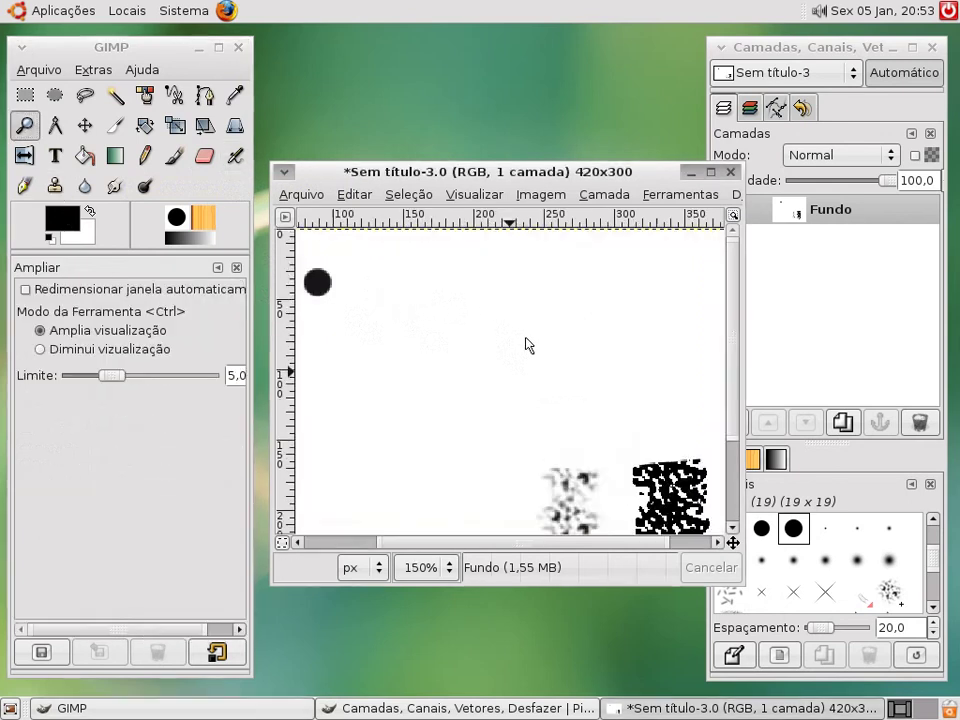
double_click(476, 339)
click(476, 339)
click(234, 155)
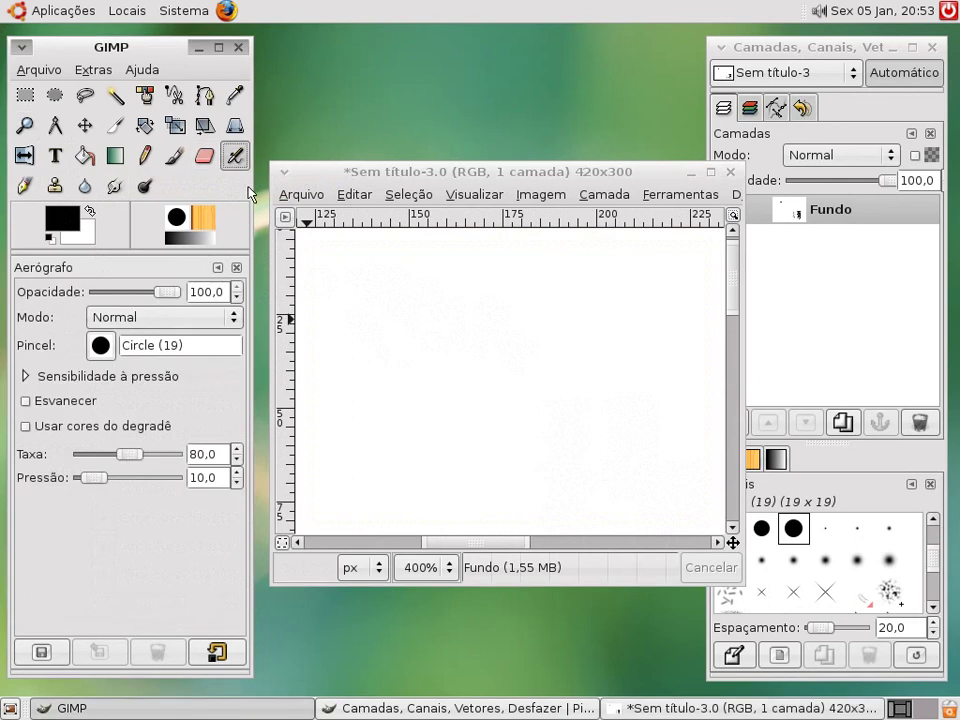
click(490, 359)
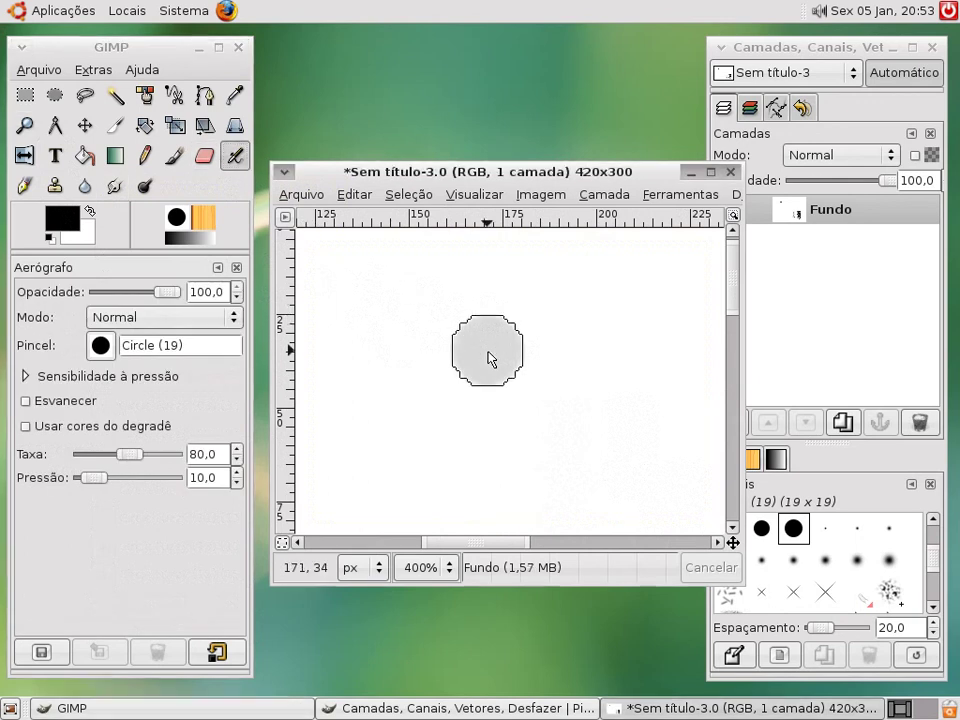
click(490, 359)
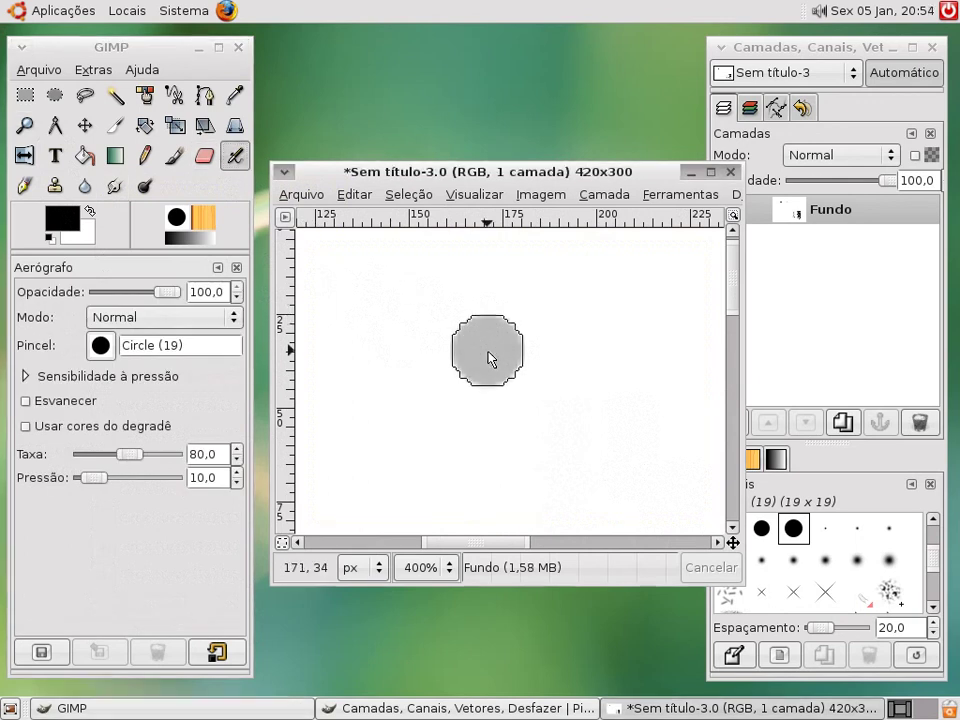
drag(490, 359, 490, 359)
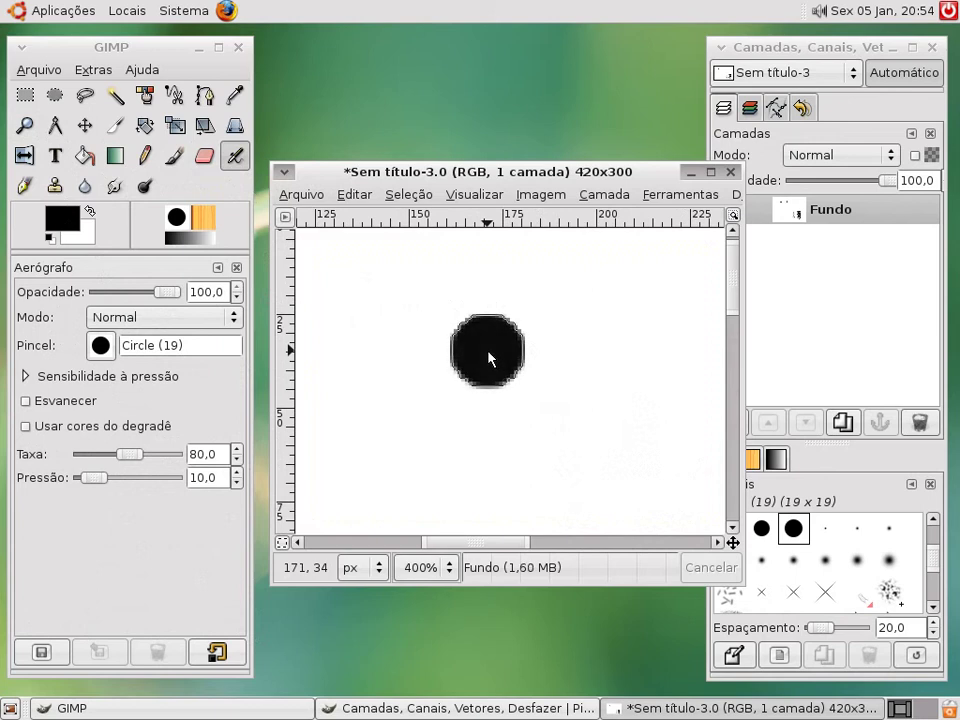
Airbrush a long winding stroke below the two dots, going over its lower end repeatedly to darken it
key(z)
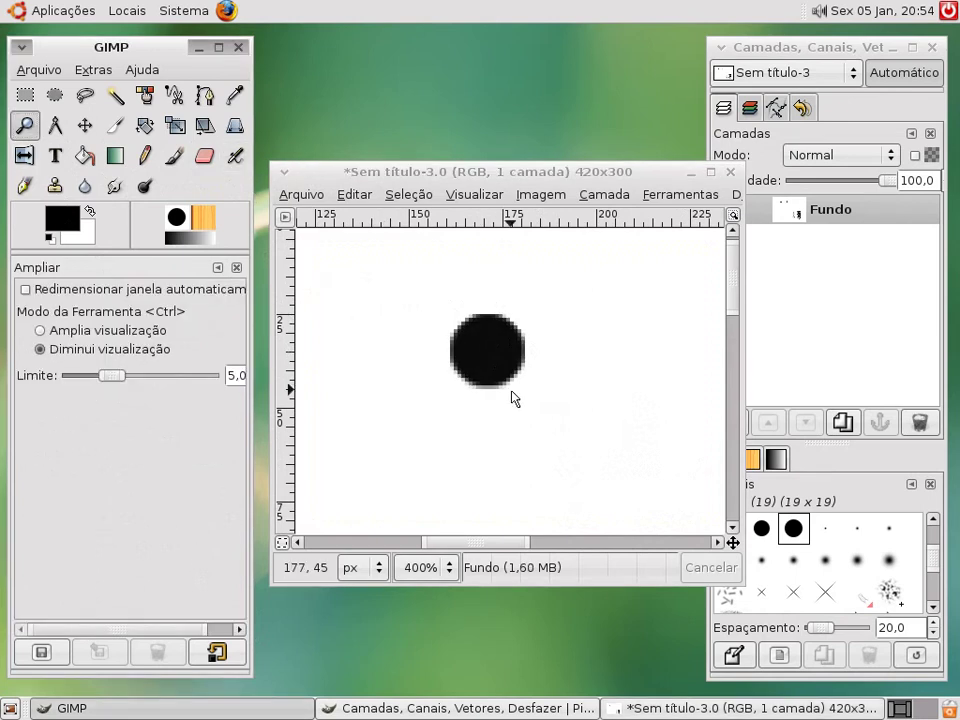
ctrl+click(510, 398)
ctrl+click(510, 398)
ctrl+click(510, 398)
ctrl+click(510, 398)
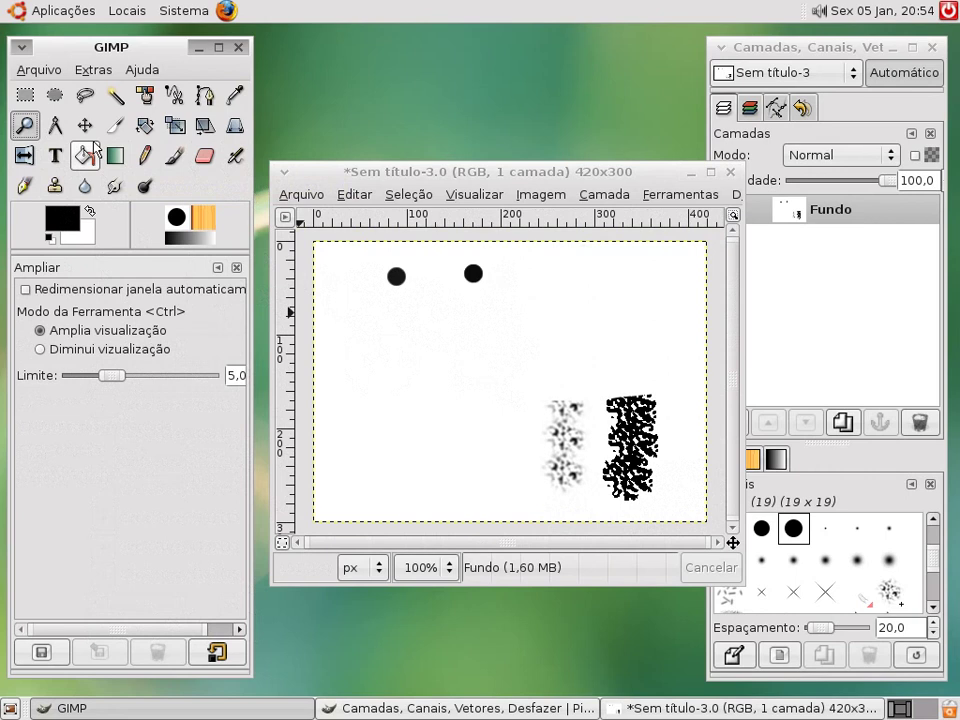
click(234, 155)
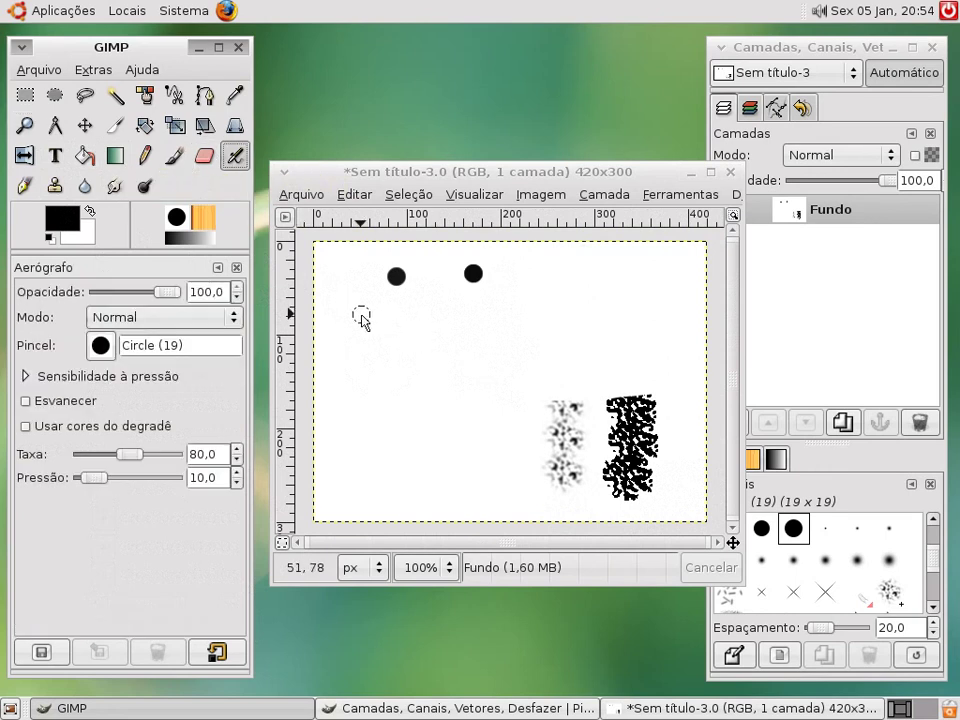
mouse_move(360, 317)
mouse_down()
mouse_move(440, 334)
mouse_move(524, 309)
mouse_move(549, 331)
mouse_move(550, 352)
mouse_move(522, 383)
mouse_move(509, 437)
mouse_move(498, 443)
mouse_move(501, 425)
mouse_move(487, 429)
mouse_move(494, 442)
mouse_move(501, 430)
mouse_move(497, 444)
mouse_move(485, 426)
mouse_move(473, 451)
mouse_move(438, 442)
mouse_move(447, 439)
mouse_move(420, 462)
mouse_up()
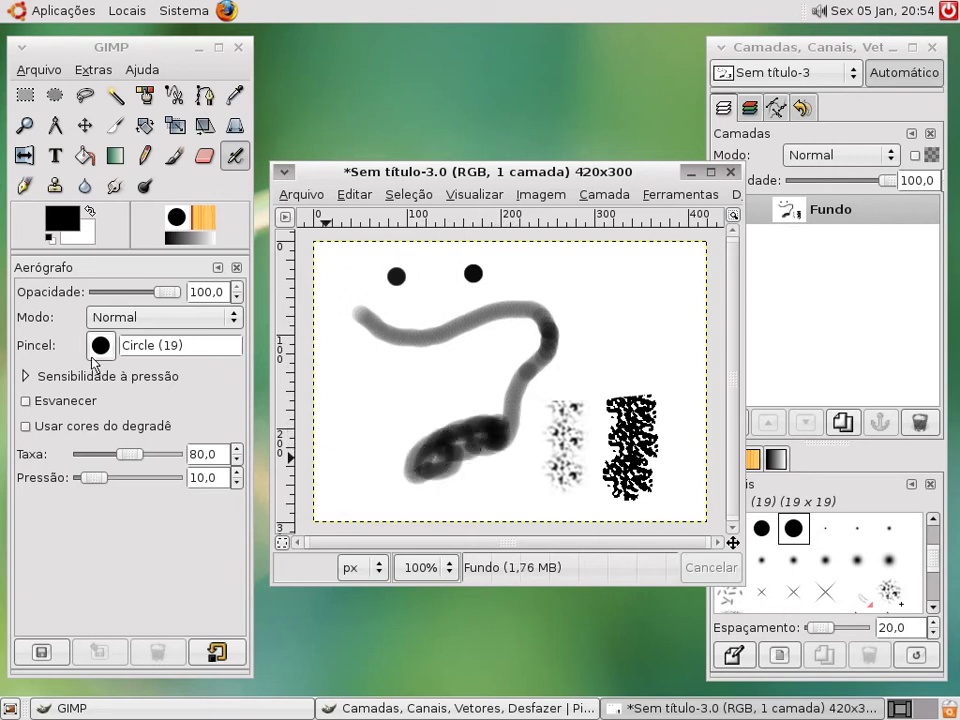
Enable fading with a 100 px length for the Airbrush and spray four short fading strokes on the canvas
click(50, 400)
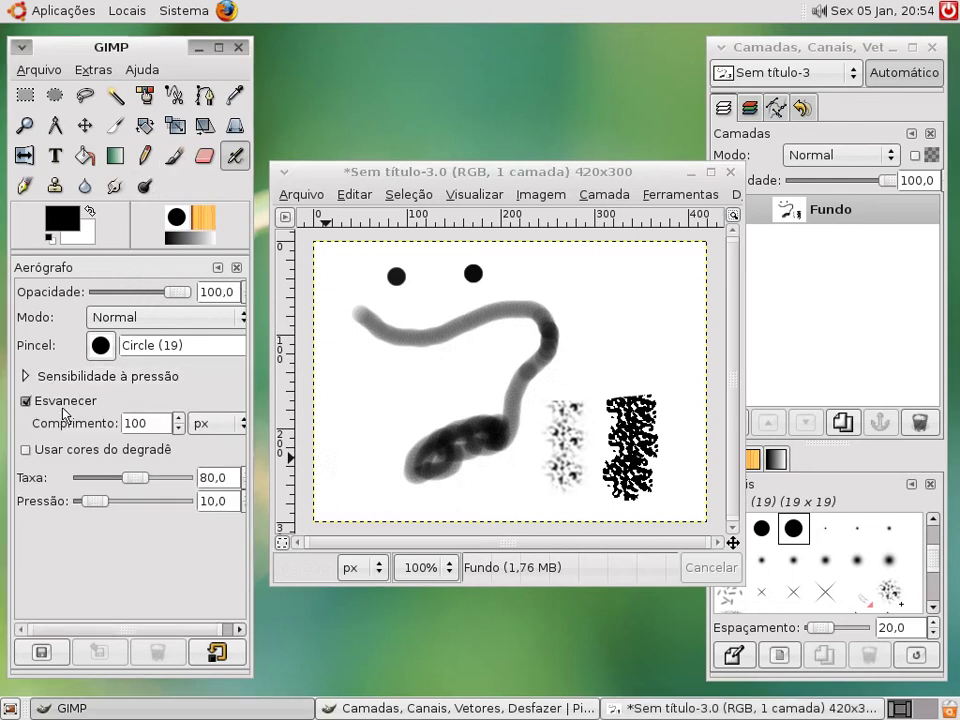
drag(627, 283, 578, 363)
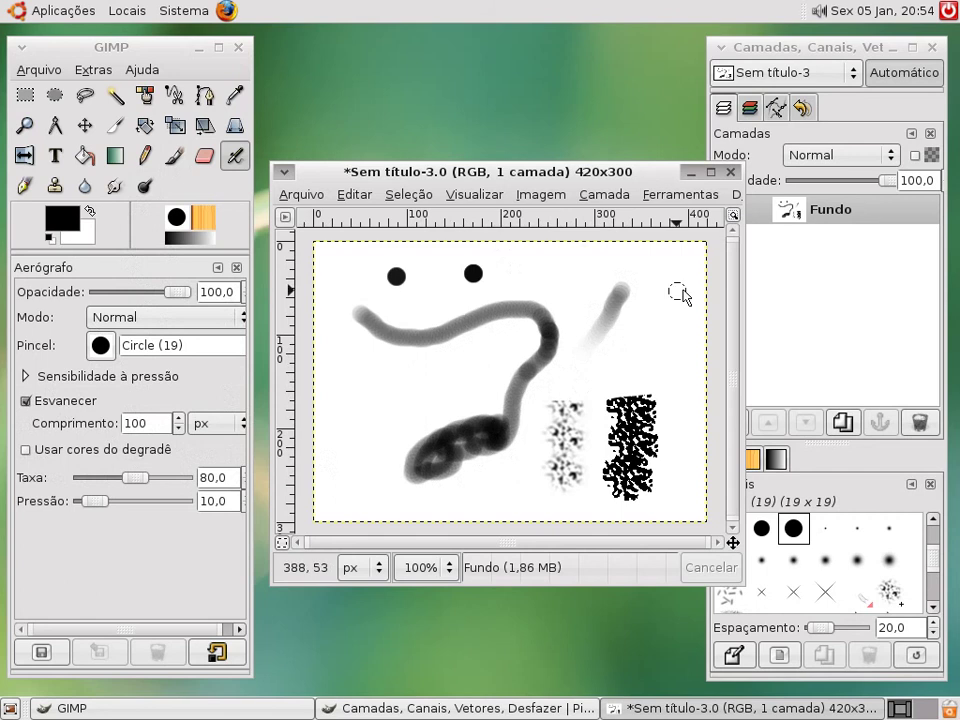
drag(678, 278, 650, 377)
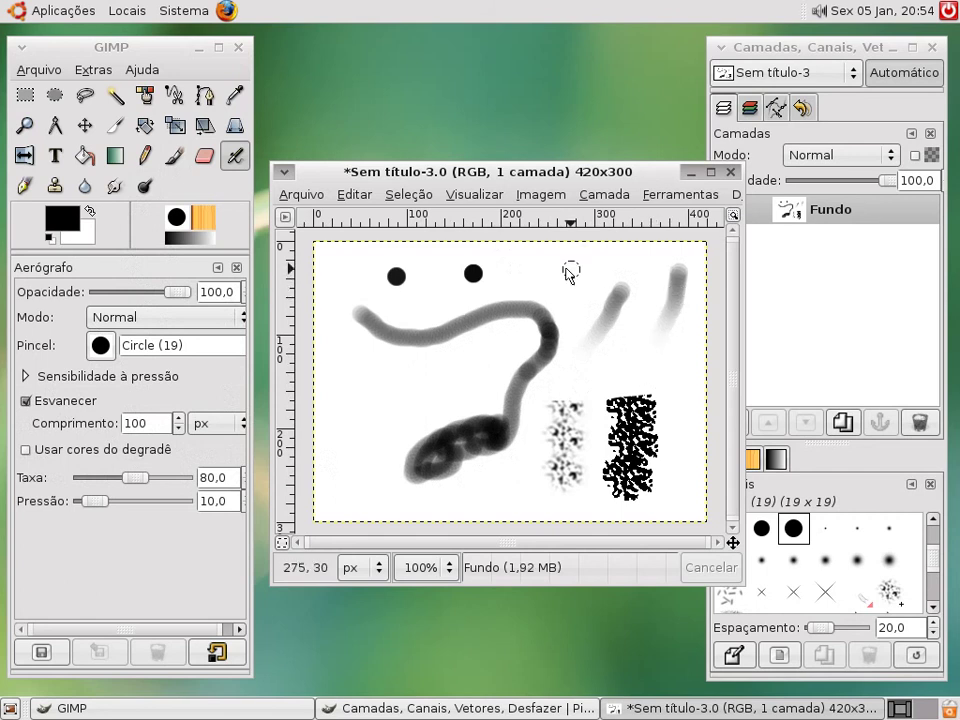
mouse_move(552, 257)
mouse_down()
mouse_move(572, 314)
mouse_move(566, 326)
mouse_up()
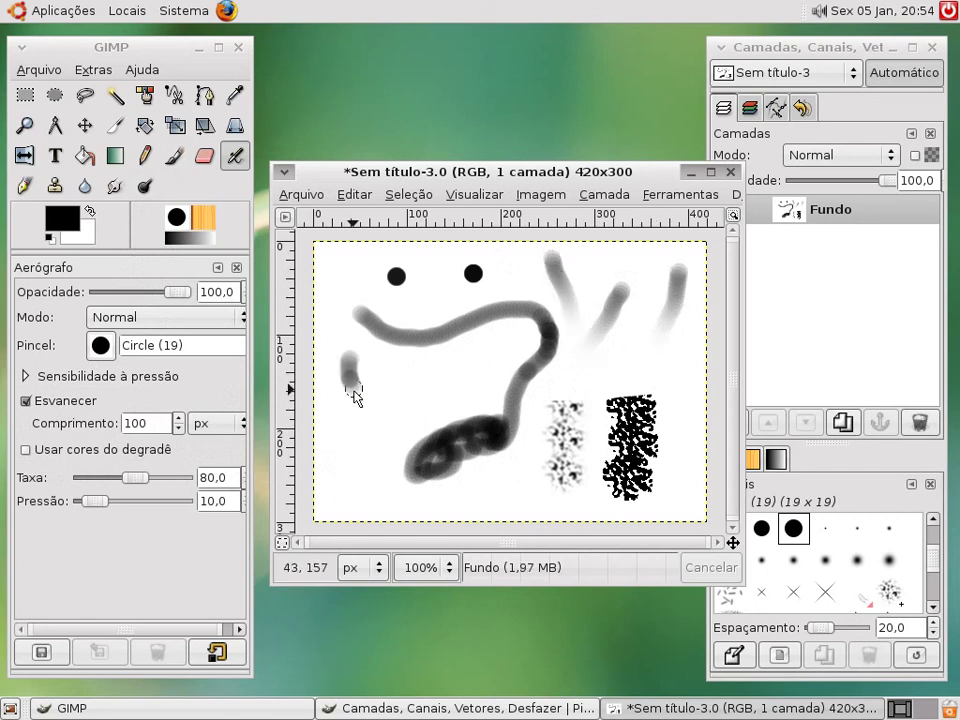
drag(362, 440, 360, 441)
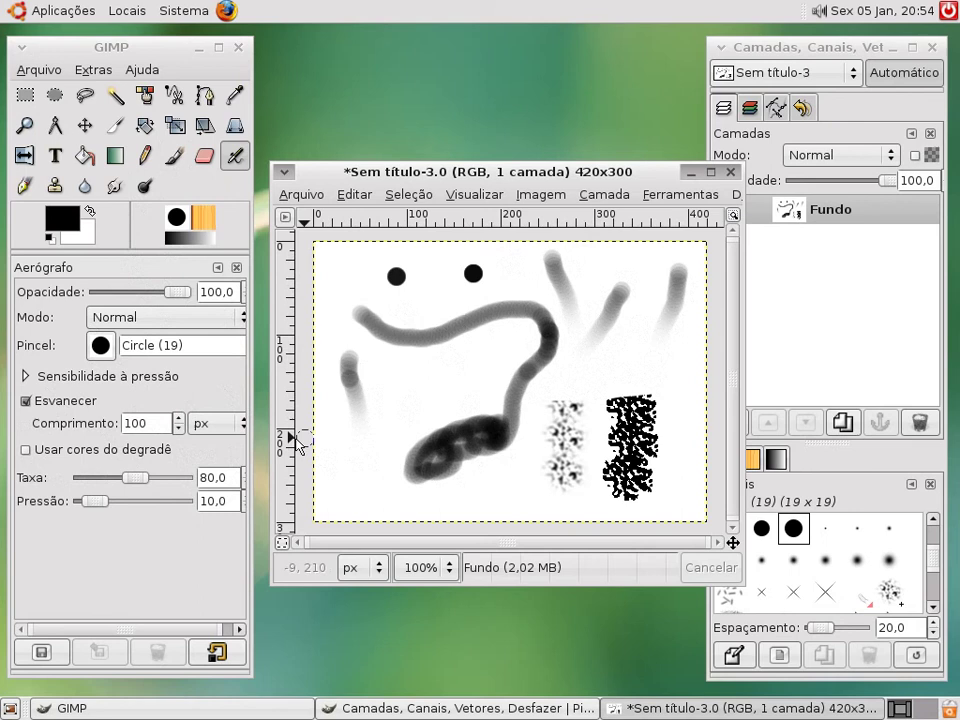
Replace the Airbrush's fading with gradient colours, choose the blue, green and orange striped gradient, and spray long winding strokes
click(54, 402)
click(101, 430)
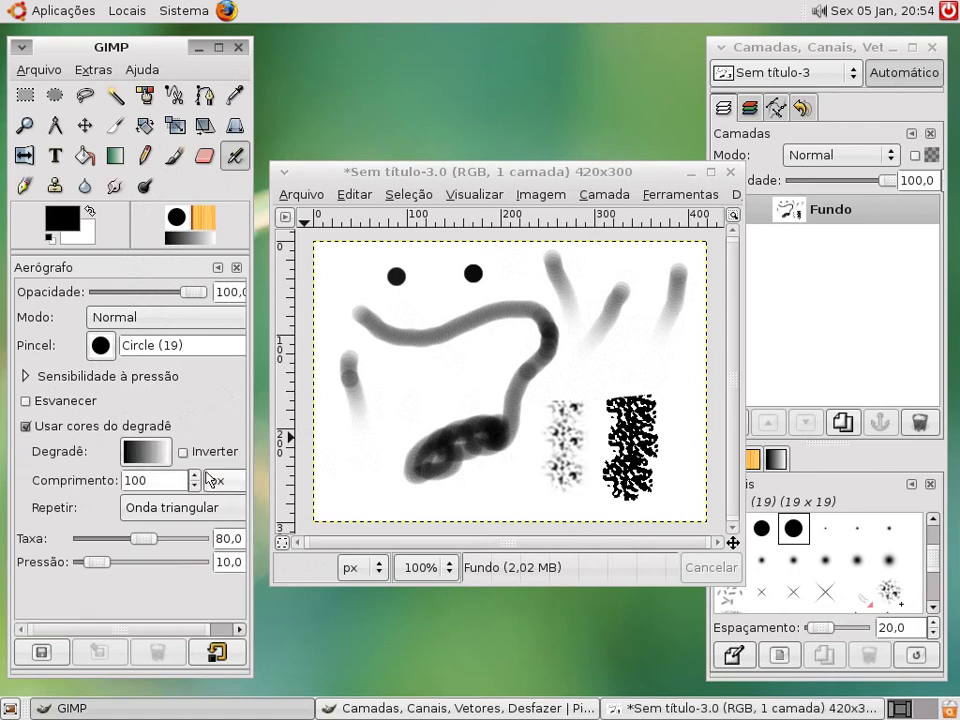
click(143, 453)
click(167, 348)
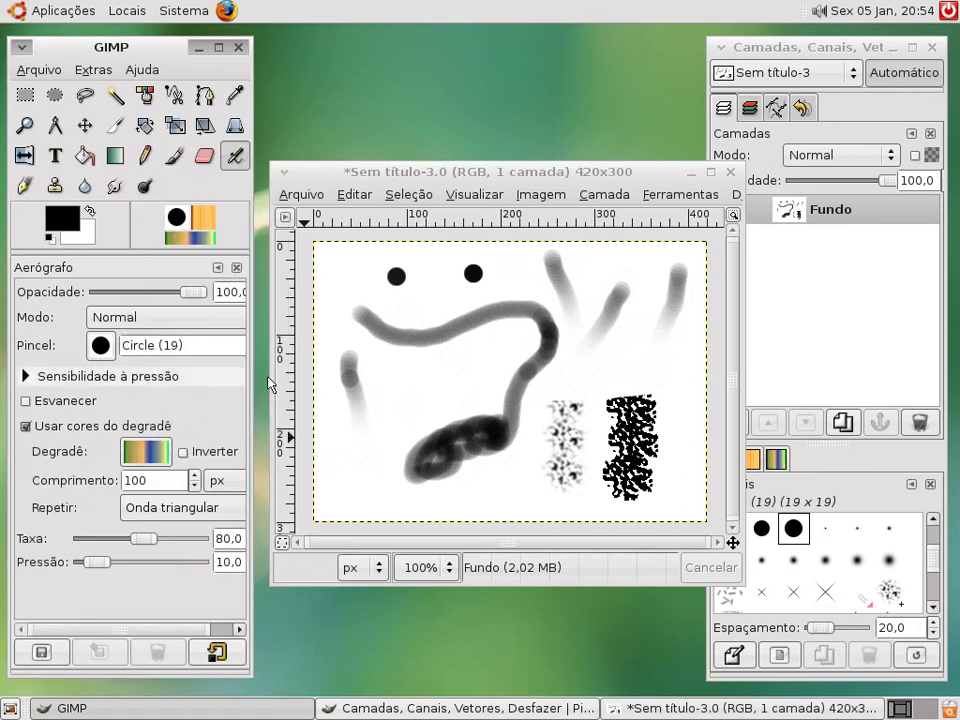
drag(388, 368, 386, 430)
mouse_move(378, 475)
mouse_down()
mouse_move(444, 503)
mouse_move(399, 339)
mouse_move(430, 388)
mouse_move(465, 405)
mouse_move(494, 503)
mouse_move(450, 295)
mouse_move(511, 377)
mouse_move(489, 328)
mouse_up()
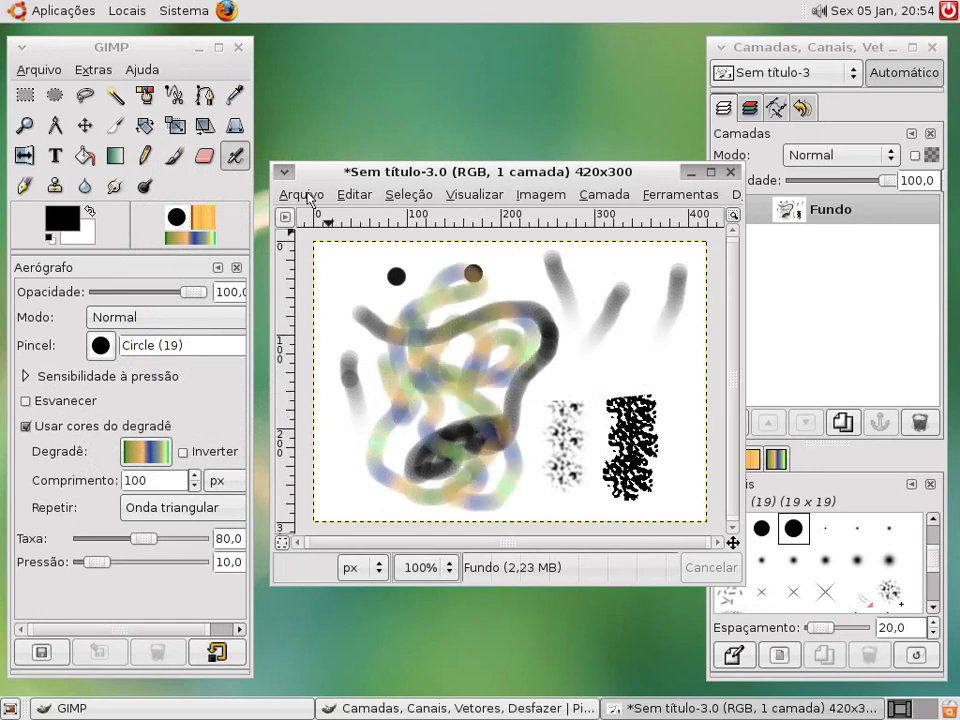
Clear the canvas by filling it all with the white background colour
click(85, 155)
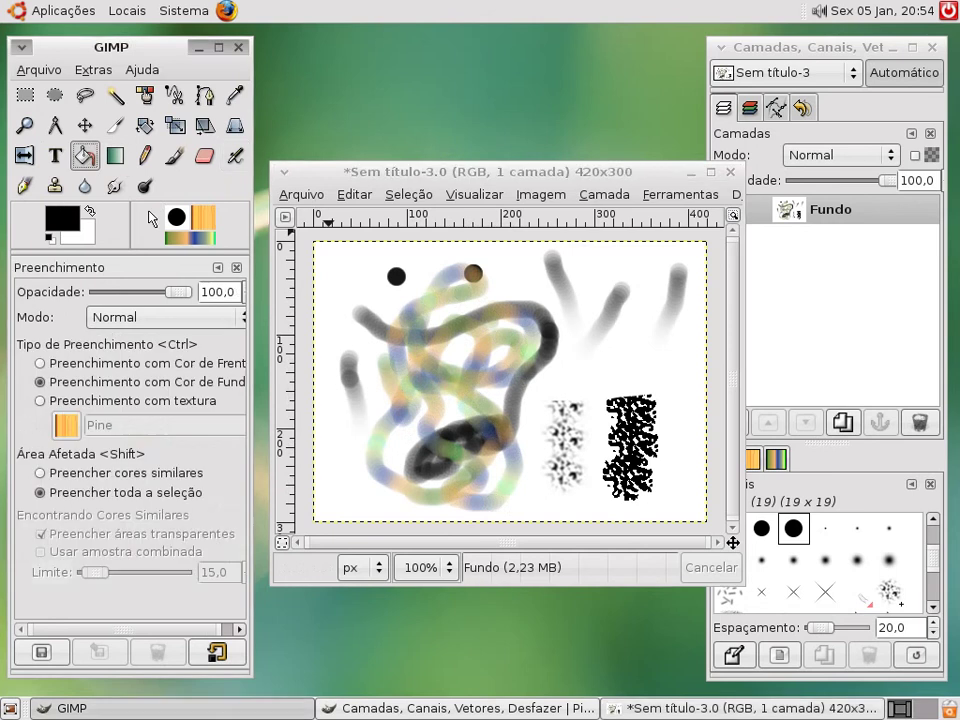
click(318, 280)
click(236, 155)
With the Ink tool at size 16.0, place a round dot and draw thick, overlapping winding strokes
click(24, 186)
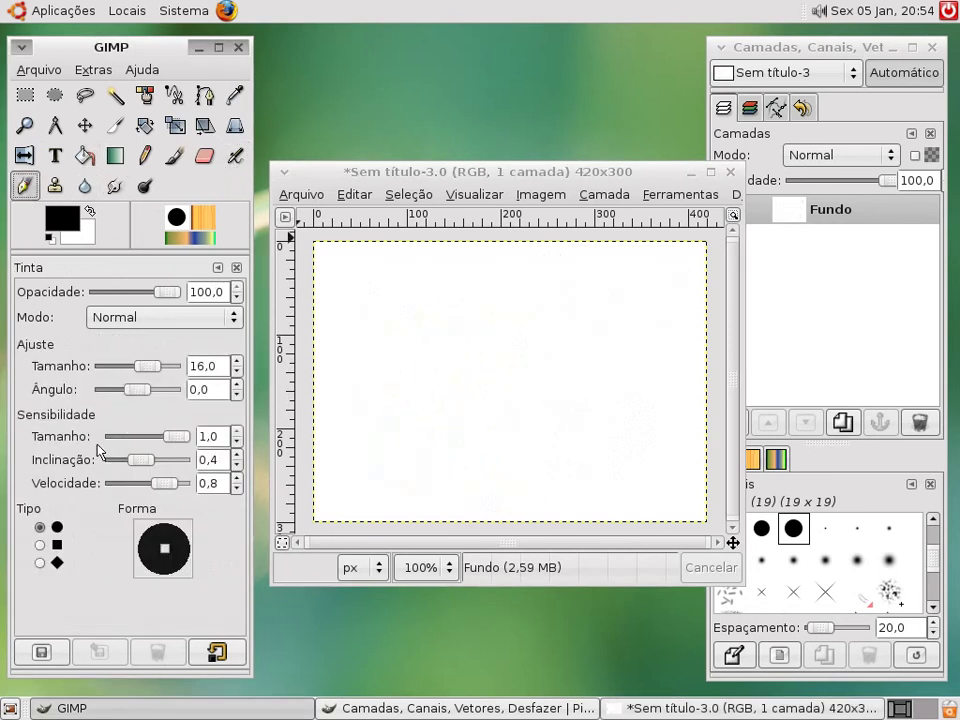
click(491, 349)
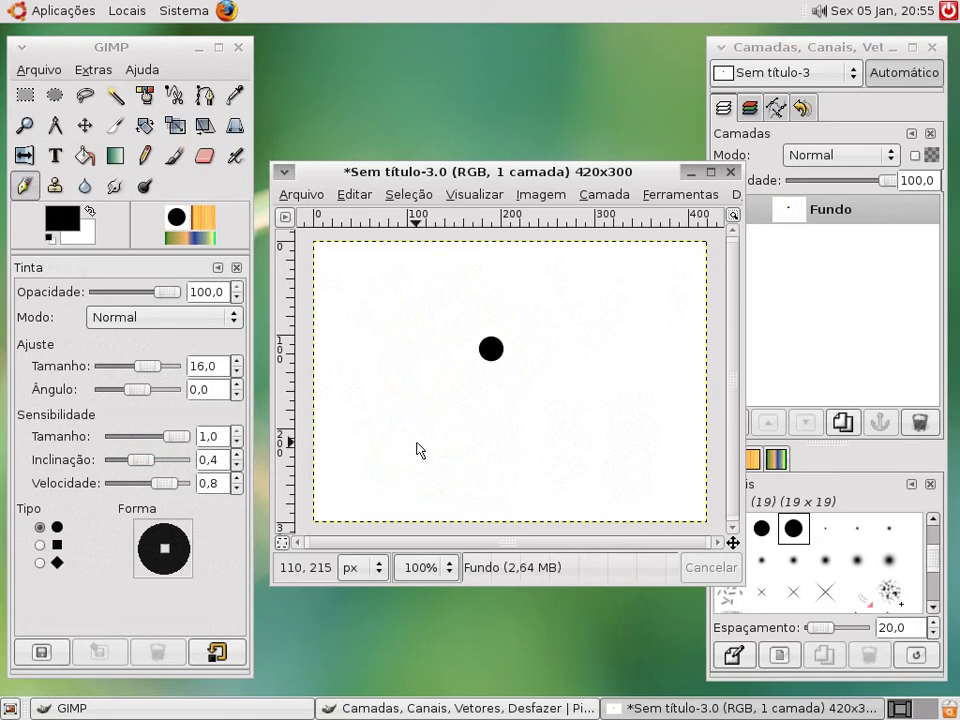
mouse_move(484, 432)
mouse_down()
mouse_move(549, 441)
mouse_move(623, 339)
mouse_move(644, 267)
mouse_move(537, 294)
mouse_move(473, 329)
mouse_move(354, 422)
mouse_move(599, 425)
mouse_move(432, 563)
mouse_up()
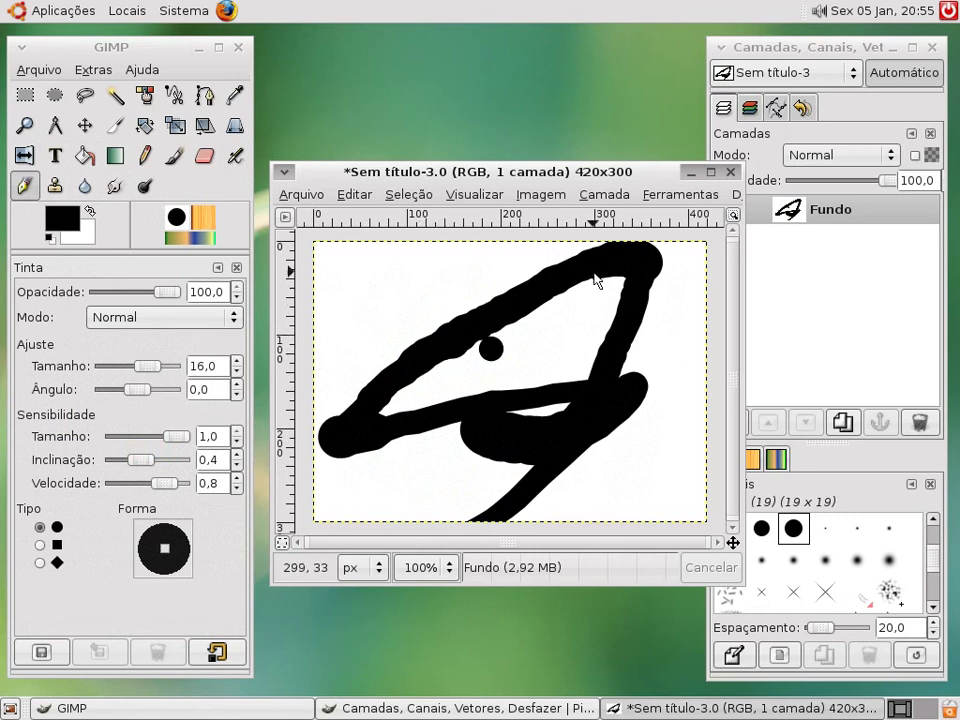
mouse_move(350, 488)
mouse_down()
mouse_move(467, 458)
mouse_move(495, 311)
mouse_move(444, 429)
mouse_move(599, 449)
mouse_move(491, 476)
mouse_move(515, 380)
mouse_up()
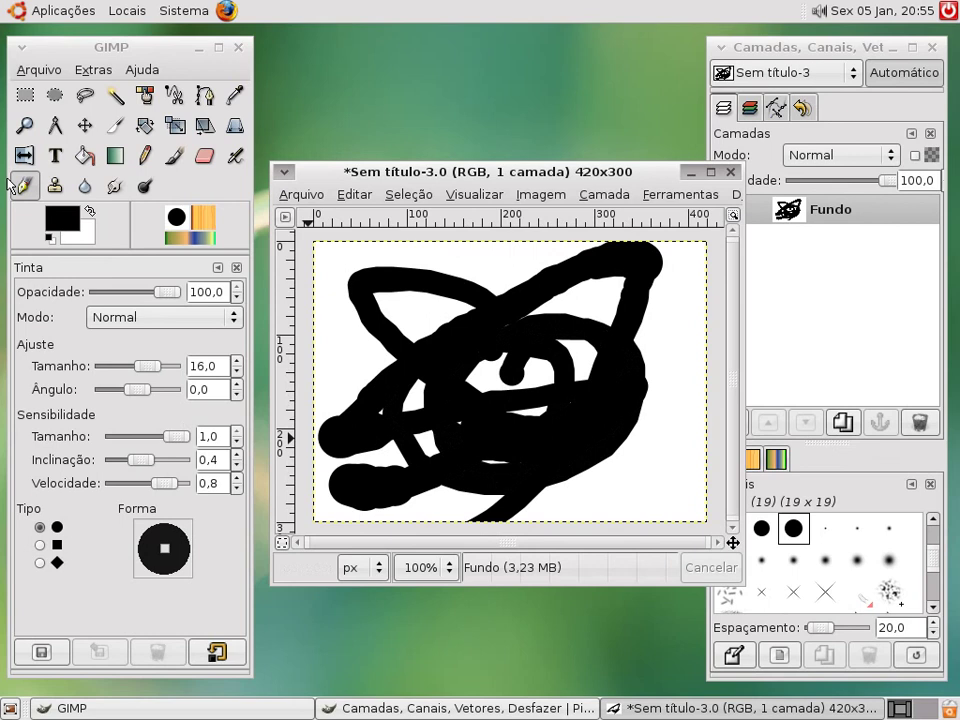
Clear the canvas with a white fill and scribble thin overlapping lines with the Ink tool at size 2.2
click(85, 155)
click(352, 416)
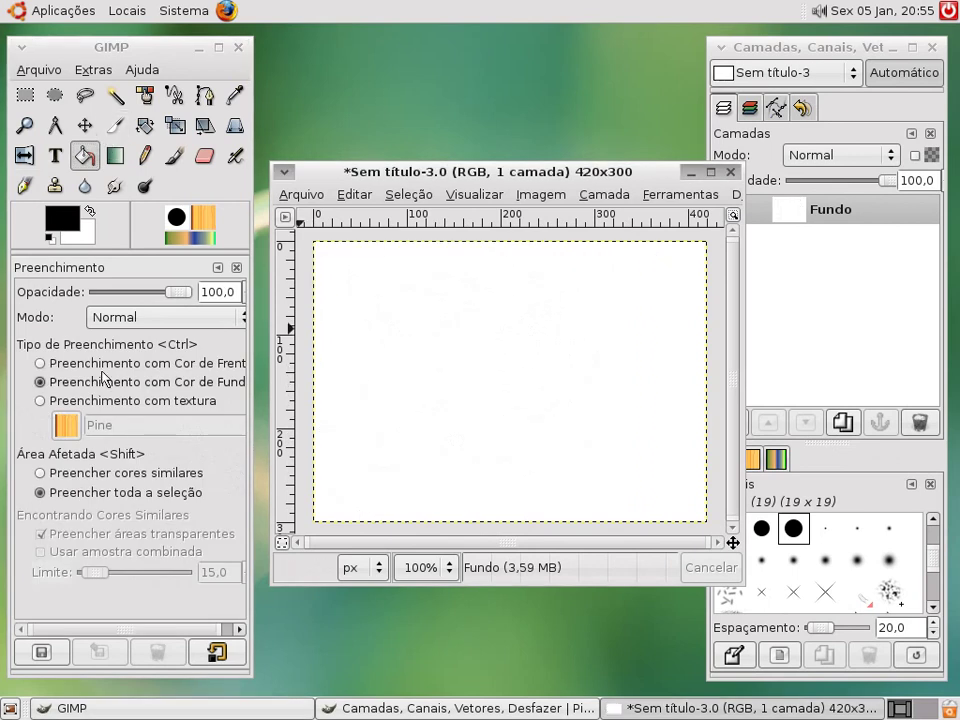
click(24, 185)
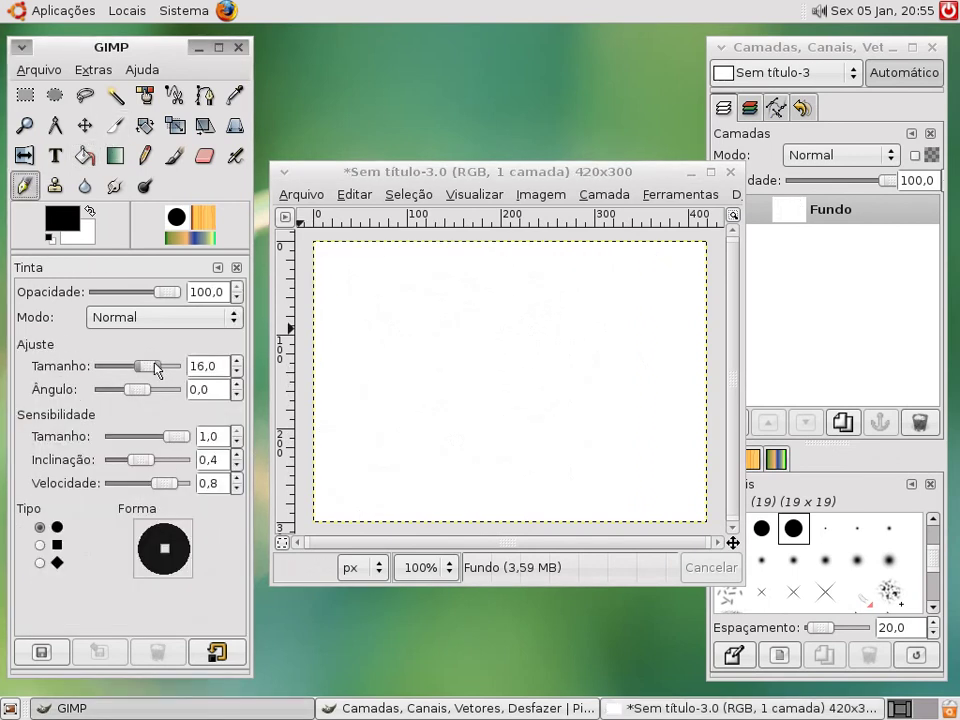
mouse_move(360, 265)
mouse_down()
mouse_move(604, 324)
mouse_move(629, 353)
mouse_move(429, 426)
mouse_move(552, 388)
mouse_move(602, 304)
mouse_move(579, 314)
mouse_move(676, 315)
mouse_move(493, 379)
mouse_move(569, 328)
mouse_move(341, 352)
mouse_move(440, 325)
mouse_move(377, 327)
mouse_move(590, 290)
mouse_move(390, 324)
mouse_move(392, 350)
mouse_move(557, 313)
mouse_move(477, 383)
mouse_move(388, 440)
mouse_move(387, 459)
mouse_move(403, 477)
mouse_move(480, 487)
mouse_move(574, 477)
mouse_move(650, 440)
mouse_move(684, 410)
mouse_move(677, 394)
mouse_move(665, 395)
mouse_move(632, 422)
mouse_up()
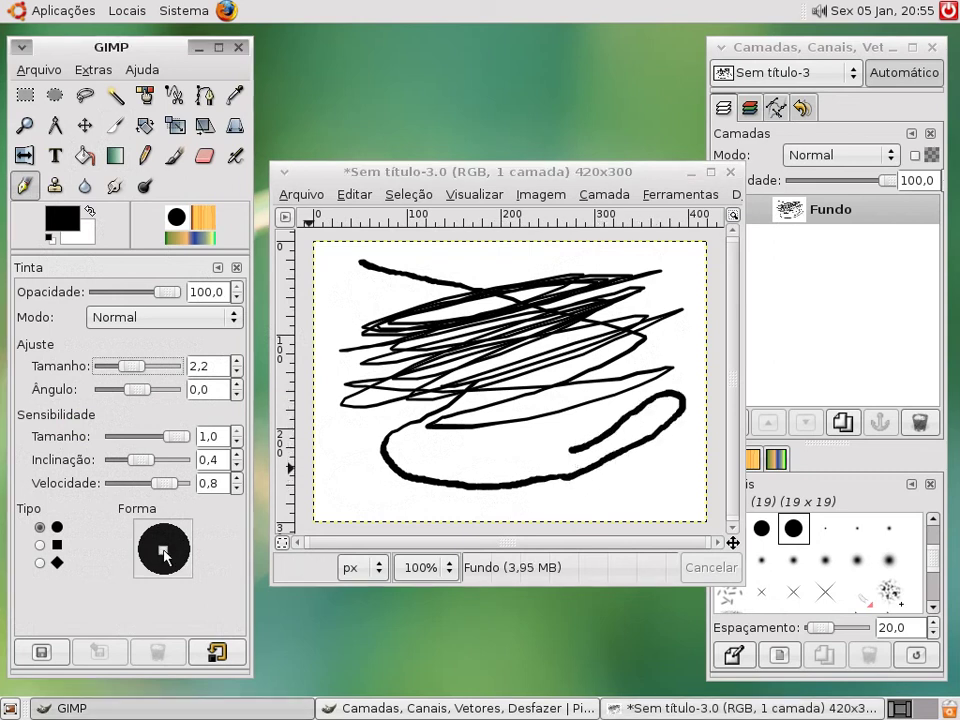
Clear the canvas with a white fill and reshape the Ink nib into a narrow, tilted ellipse
mouse_move(156, 557)
mouse_down()
mouse_move(150, 552)
mouse_move(166, 558)
mouse_up()
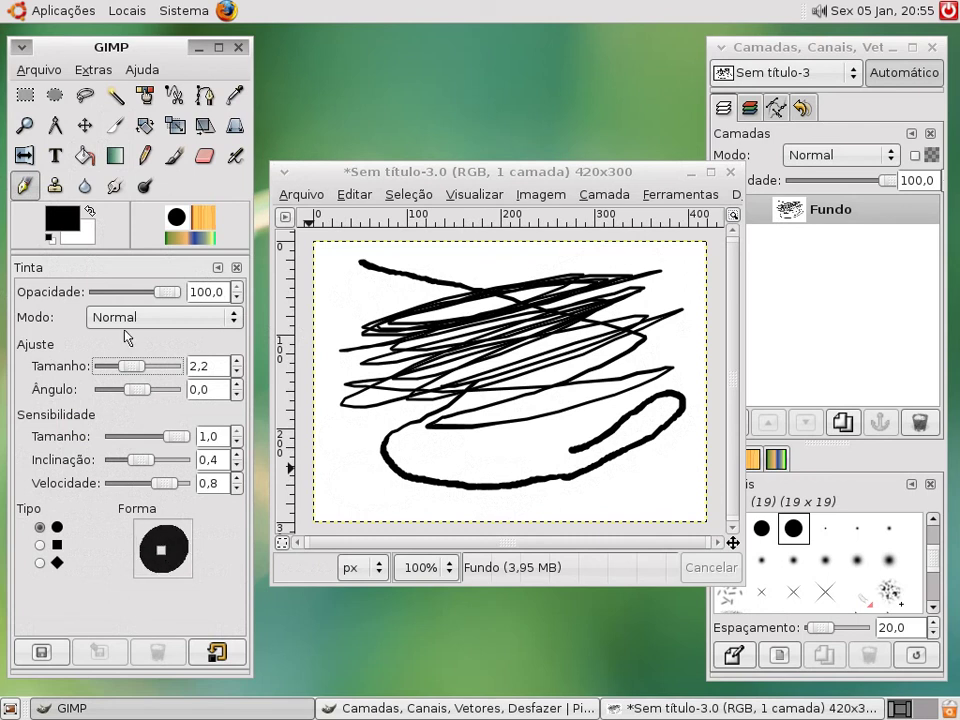
click(84, 155)
click(394, 319)
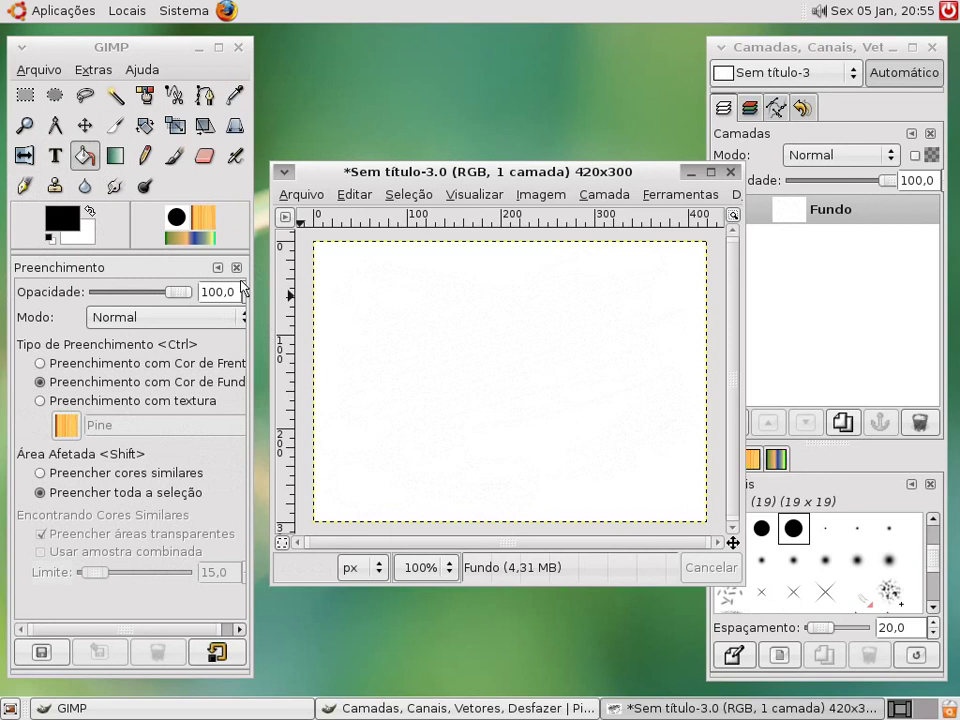
click(24, 186)
drag(169, 557, 158, 552)
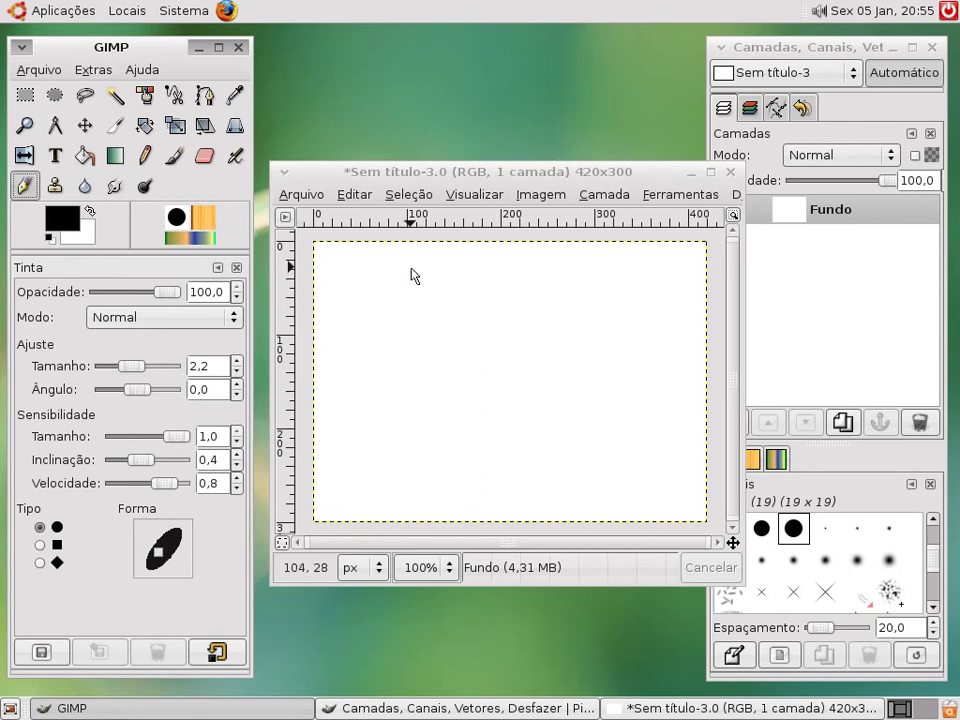
Set the Ink size to 5.3 and draw a long winding stroke of varying thickness starting in the canvas's upper-left corner
drag(118, 373, 125, 372)
click(342, 261)
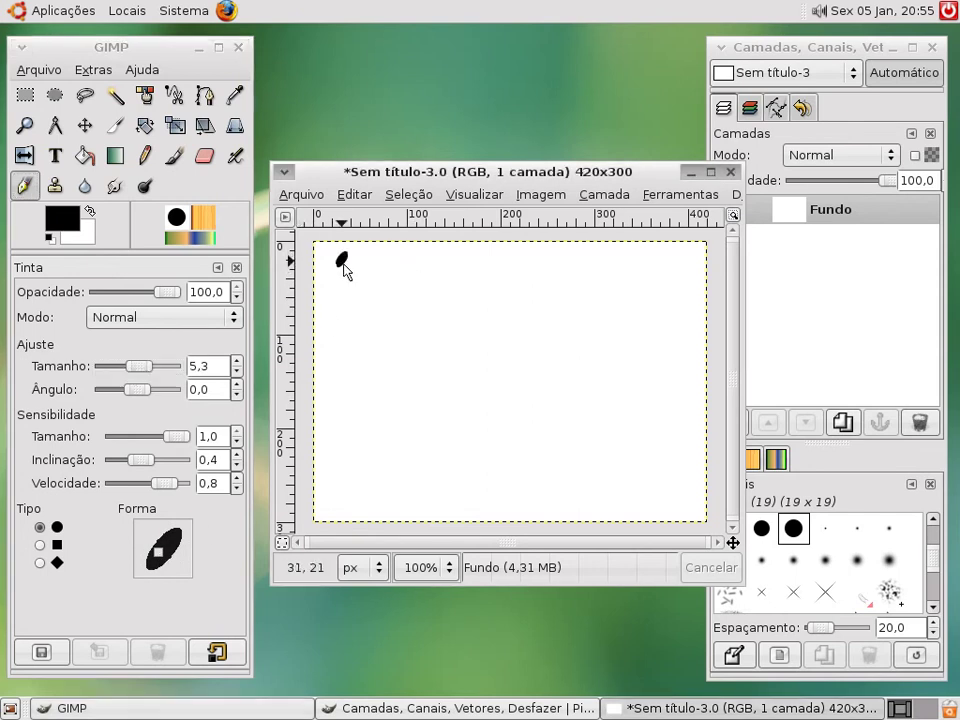
mouse_move(391, 292)
mouse_down()
mouse_move(389, 354)
mouse_move(445, 363)
mouse_move(431, 400)
mouse_move(563, 377)
mouse_move(506, 429)
mouse_move(521, 460)
mouse_move(600, 413)
mouse_move(670, 461)
mouse_move(628, 330)
mouse_move(383, 493)
mouse_move(433, 450)
mouse_move(450, 320)
mouse_up()
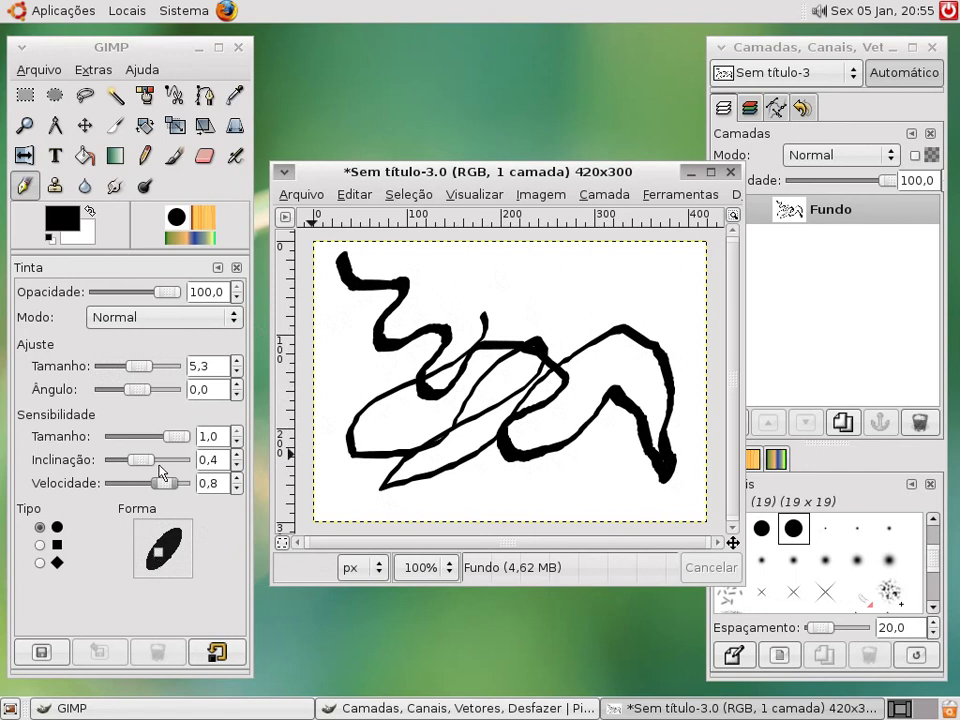
Clear the canvas with a white fill, widen the elliptical Ink nib, and draw one curved stroke across the middle
click(85, 154)
click(349, 332)
click(25, 188)
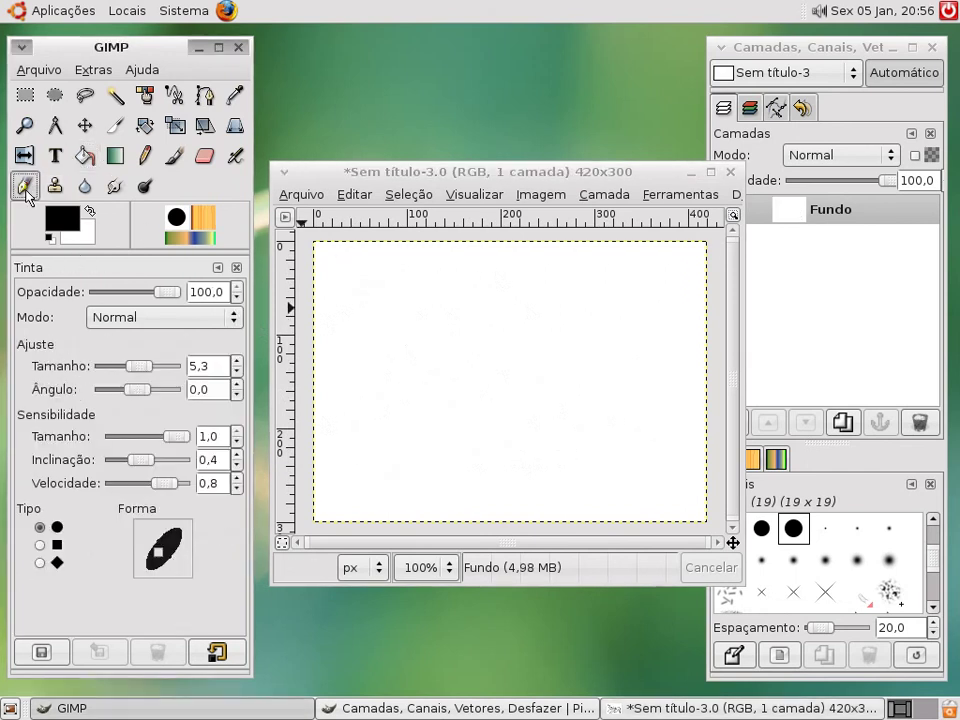
mouse_move(162, 553)
mouse_down()
mouse_move(168, 542)
mouse_move(178, 562)
mouse_move(184, 552)
mouse_move(170, 566)
mouse_move(162, 551)
mouse_move(156, 560)
mouse_move(167, 545)
mouse_up()
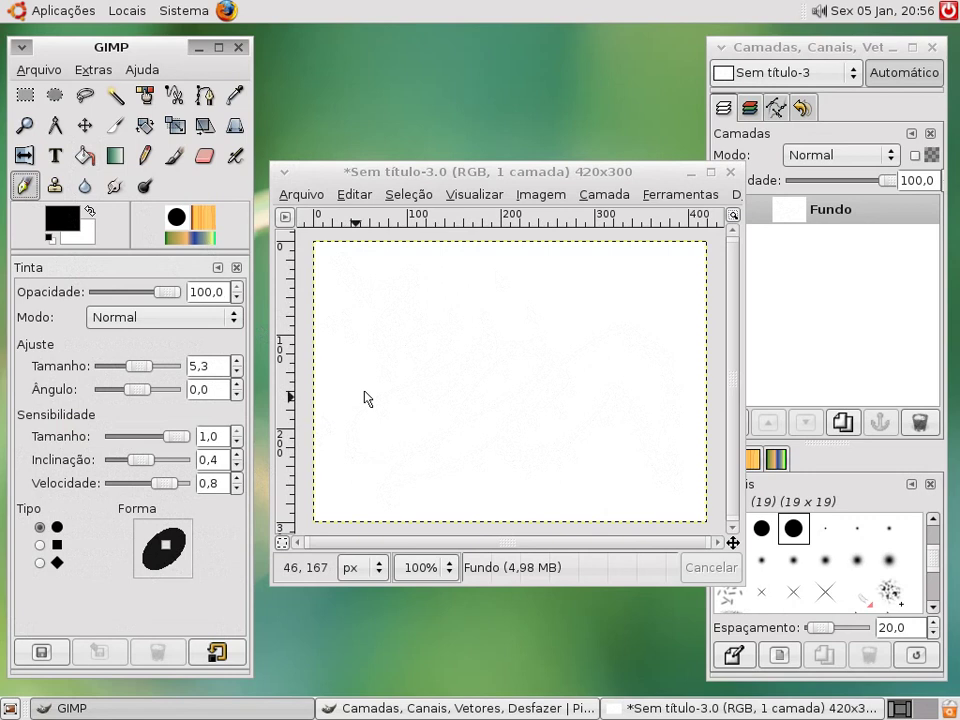
mouse_move(392, 321)
mouse_down()
mouse_move(467, 372)
mouse_move(592, 319)
mouse_up()
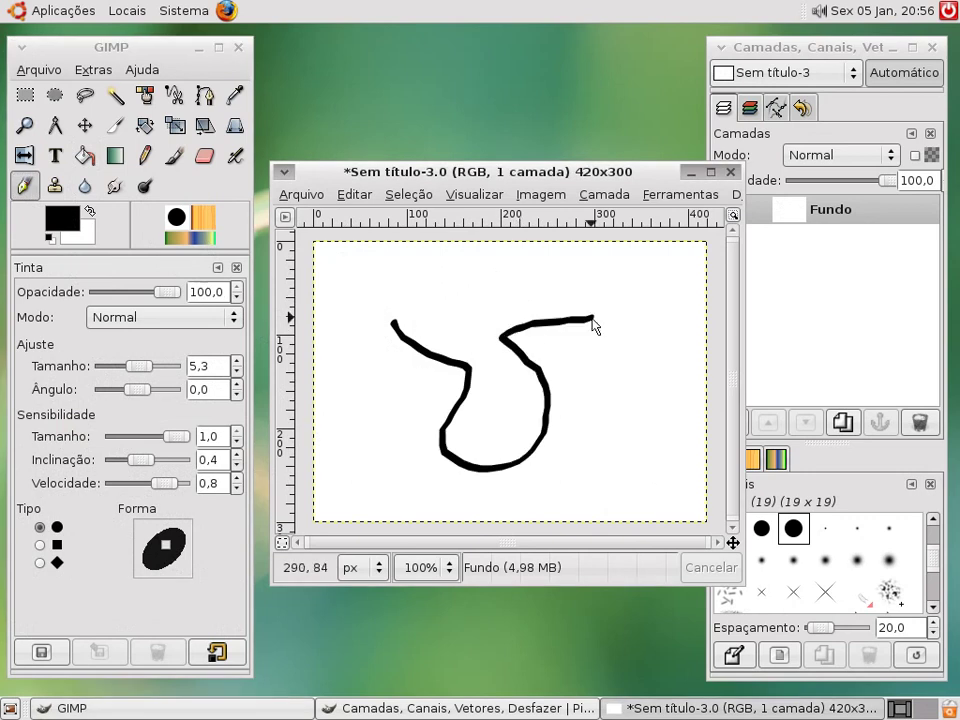
Try the square and diamond Ink nib types, and settle on the square type shaped as a narrow, tilted rectangle
click(40, 545)
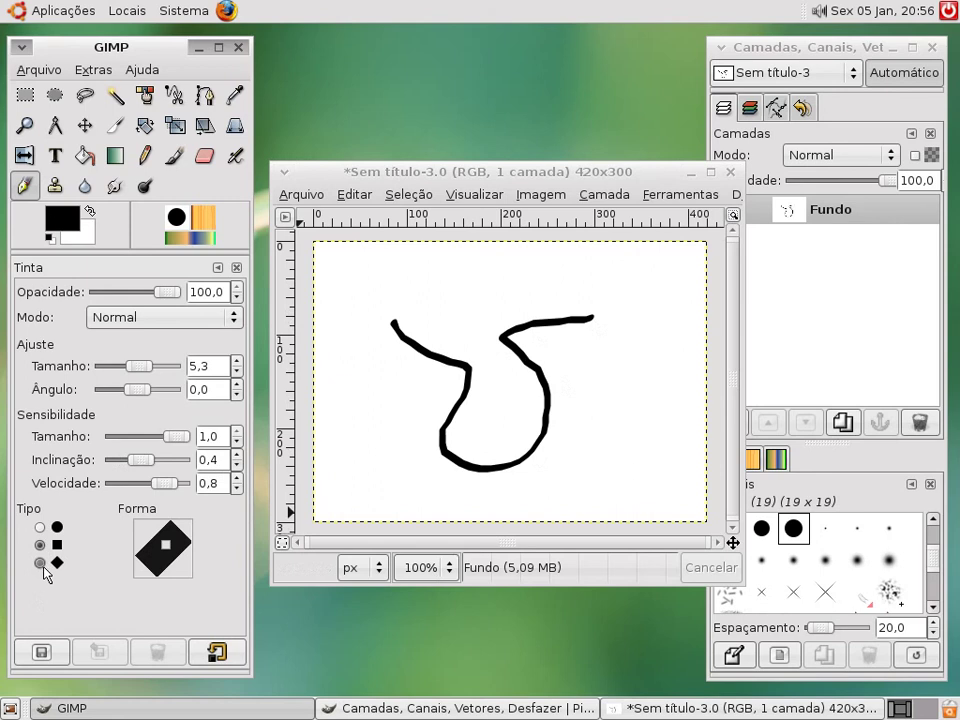
click(41, 564)
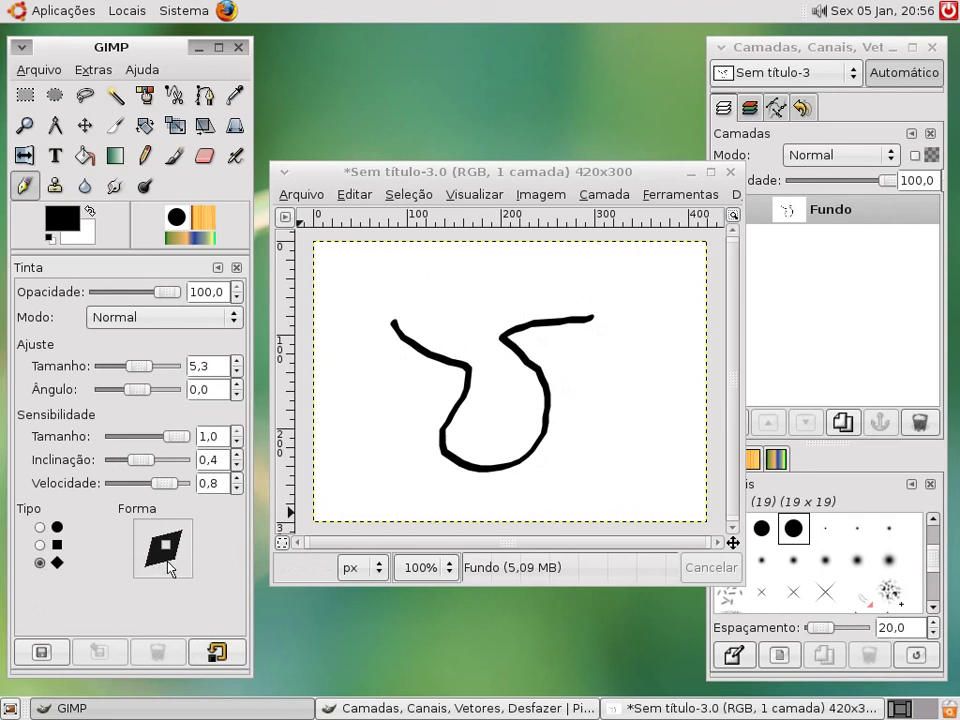
mouse_move(170, 545)
mouse_down()
mouse_move(137, 562)
mouse_move(163, 550)
mouse_up()
click(48, 538)
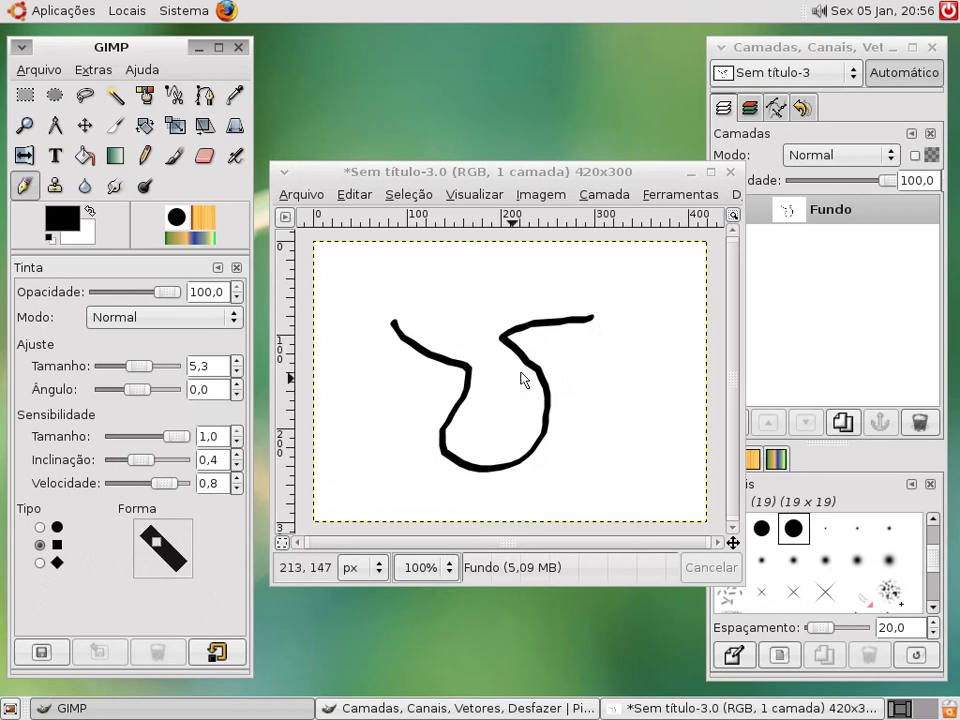
Draw a wavy vertical stroke, two crossing diagonals and several looping strokes with the narrow rectangular Ink nib
mouse_move(638, 278)
mouse_down()
mouse_move(609, 378)
mouse_move(617, 422)
mouse_move(595, 520)
mouse_up()
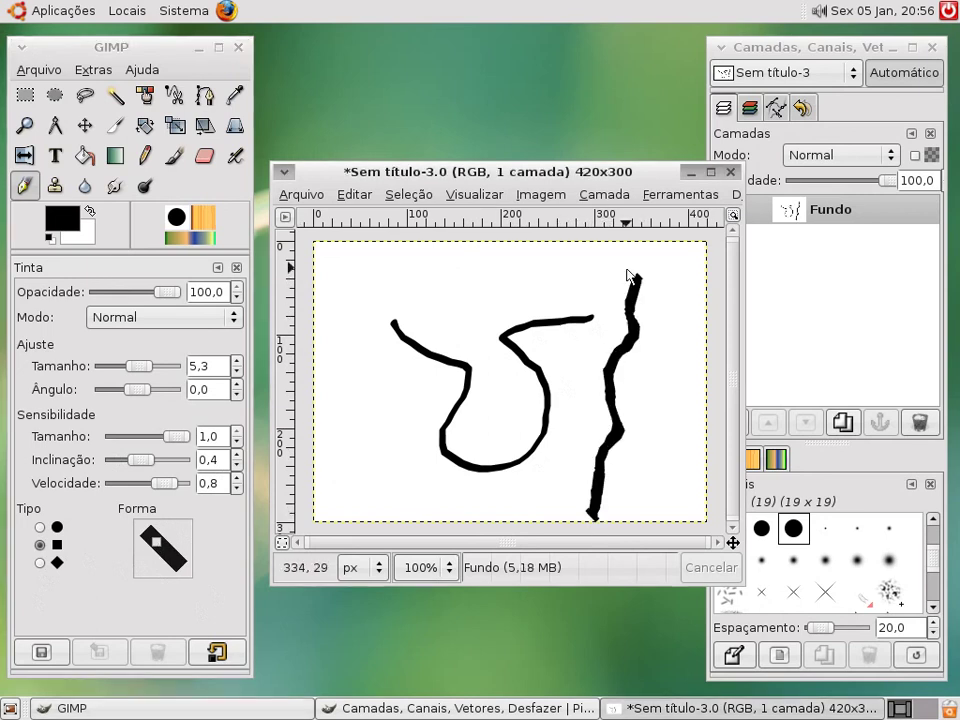
drag(628, 272, 352, 488)
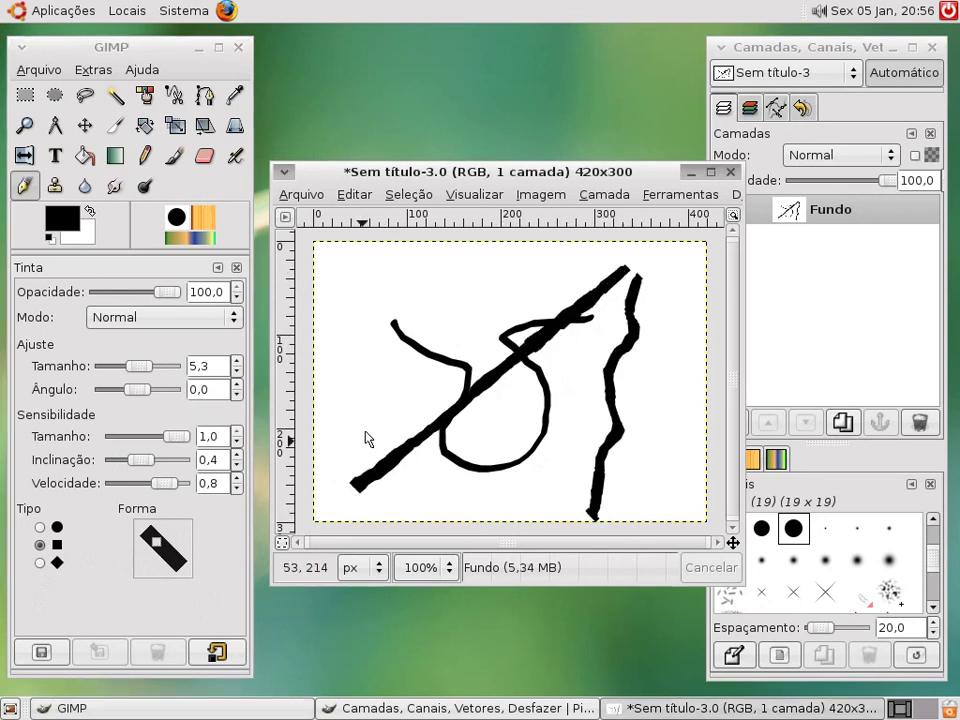
mouse_move(347, 284)
mouse_down()
mouse_move(450, 345)
mouse_move(603, 460)
mouse_up()
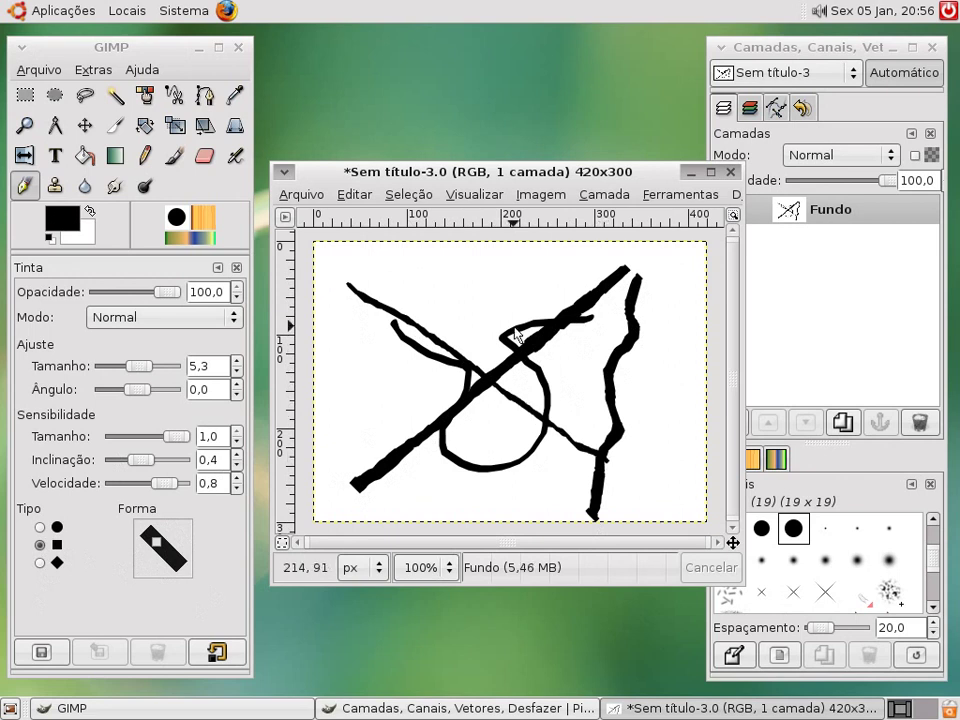
mouse_move(414, 296)
mouse_down()
mouse_move(435, 356)
mouse_move(529, 314)
mouse_move(412, 450)
mouse_move(530, 470)
mouse_up()
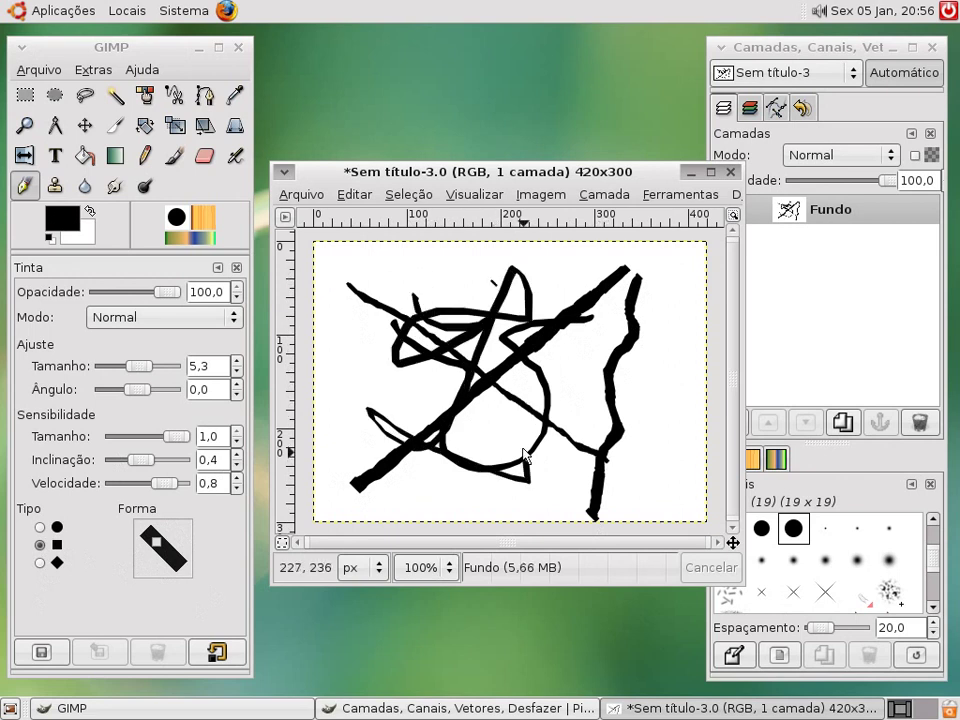
Clear the canvas with a white fill, set the Ink size sensitivity to 0.5, and draw two wavy descending strokes
click(85, 155)
click(388, 380)
click(24, 186)
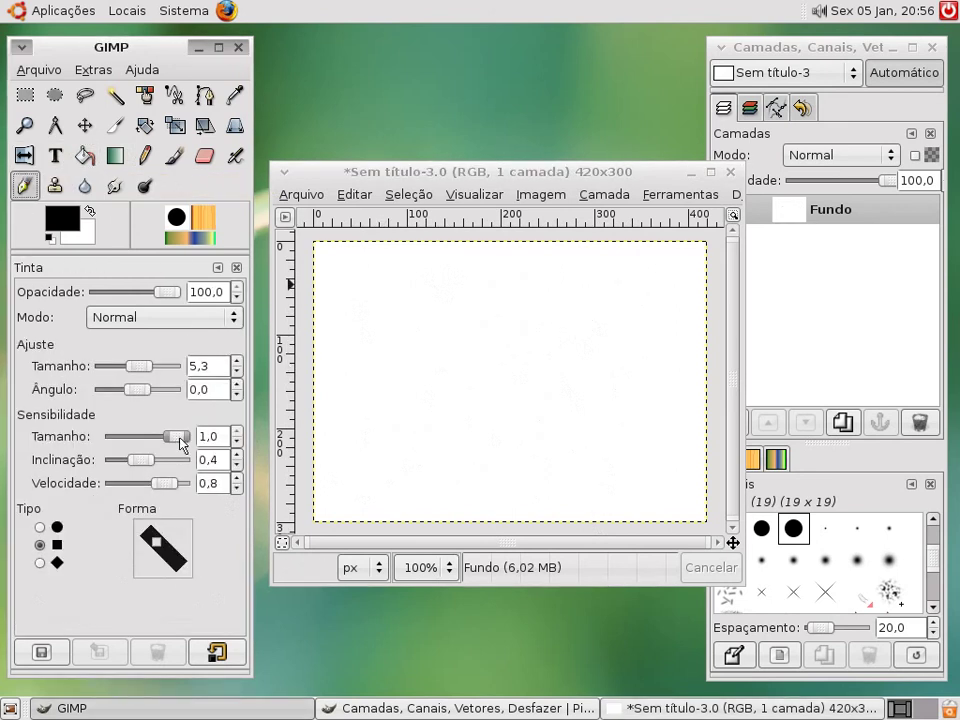
drag(181, 443, 153, 453)
mouse_move(418, 291)
mouse_down()
mouse_move(444, 340)
mouse_move(441, 367)
mouse_move(468, 401)
mouse_move(472, 432)
mouse_move(572, 490)
mouse_up()
mouse_move(487, 307)
mouse_down()
mouse_move(527, 334)
mouse_move(583, 432)
mouse_move(613, 441)
mouse_up()
Set the Ink tilt sensitivity to 0.8 and draw three more wavy strokes beside and between the existing ones
mouse_move(148, 466)
mouse_down()
mouse_move(165, 461)
mouse_move(148, 456)
mouse_move(167, 460)
mouse_up()
mouse_move(345, 309)
mouse_down()
mouse_move(350, 352)
mouse_move(418, 462)
mouse_up()
drag(408, 302, 459, 428)
drag(445, 308, 568, 421)
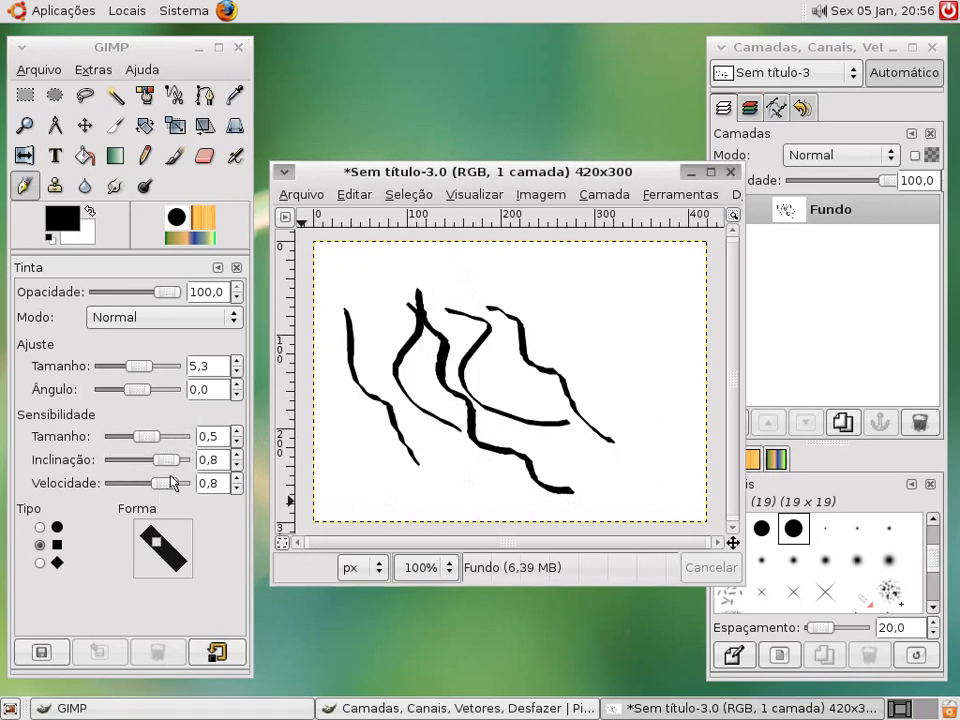
Set the Ink speed sensitivity to 0.3 and draw a long thick winding stroke across the canvas
drag(172, 483, 135, 497)
mouse_move(322, 404)
mouse_down()
mouse_move(357, 437)
mouse_move(448, 453)
mouse_move(538, 383)
mouse_move(638, 269)
mouse_move(627, 342)
mouse_move(632, 468)
mouse_up()
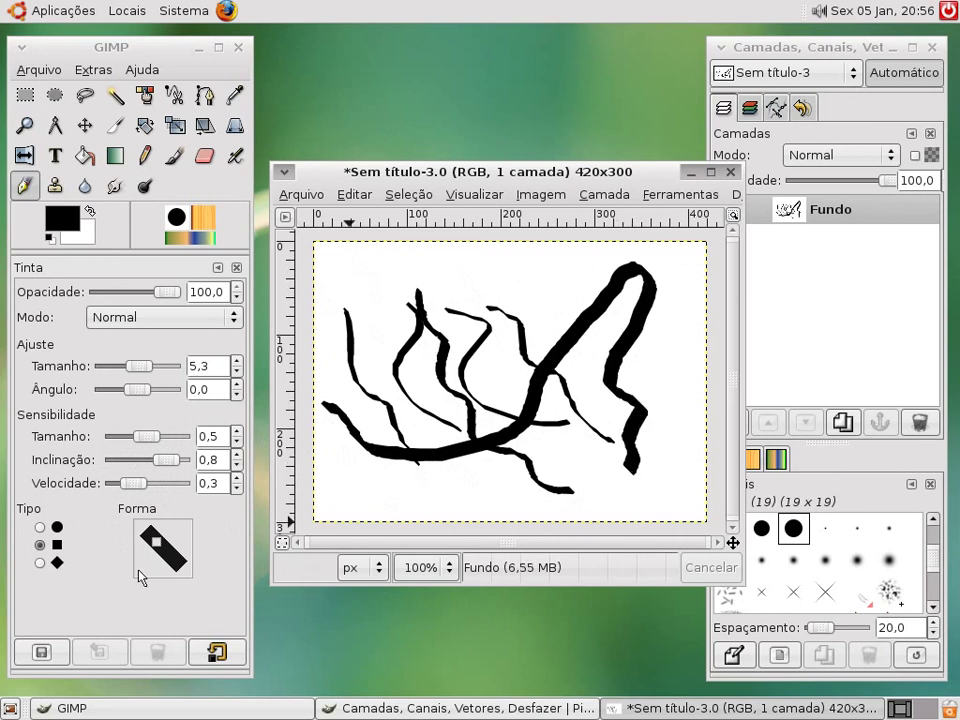
Set the Ink speed sensitivity to 0.2 and clear the canvas by filling it with the white background colour
drag(128, 488, 124, 486)
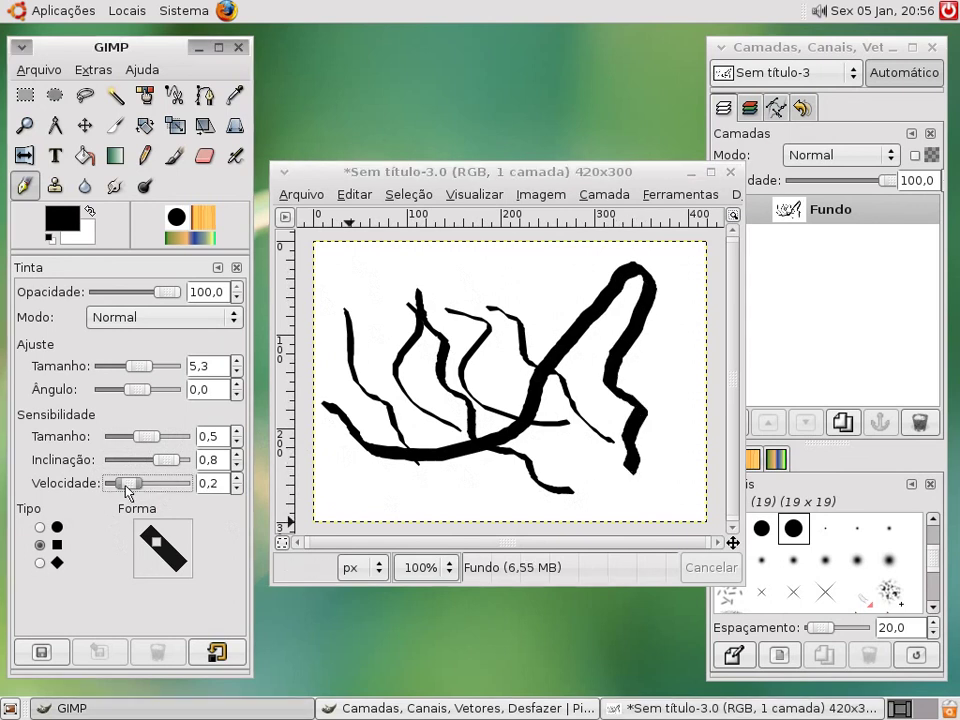
click(145, 155)
click(85, 157)
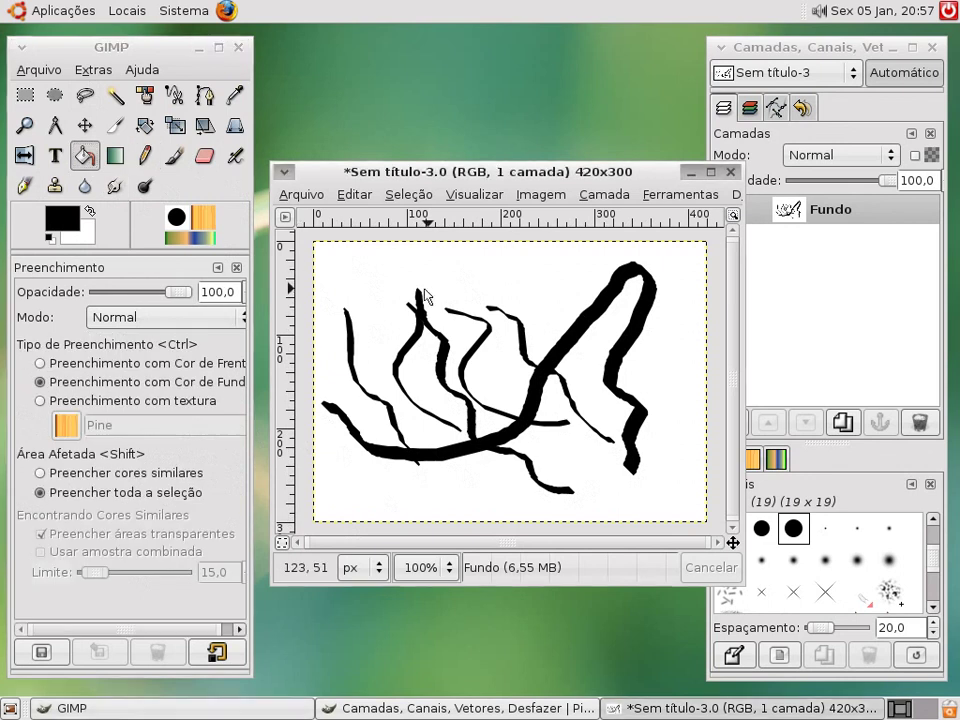
click(422, 296)
Choose the Vine brush for the Paintbrush tool and paint a wavy ivy stroke across the whole canvas
click(172, 155)
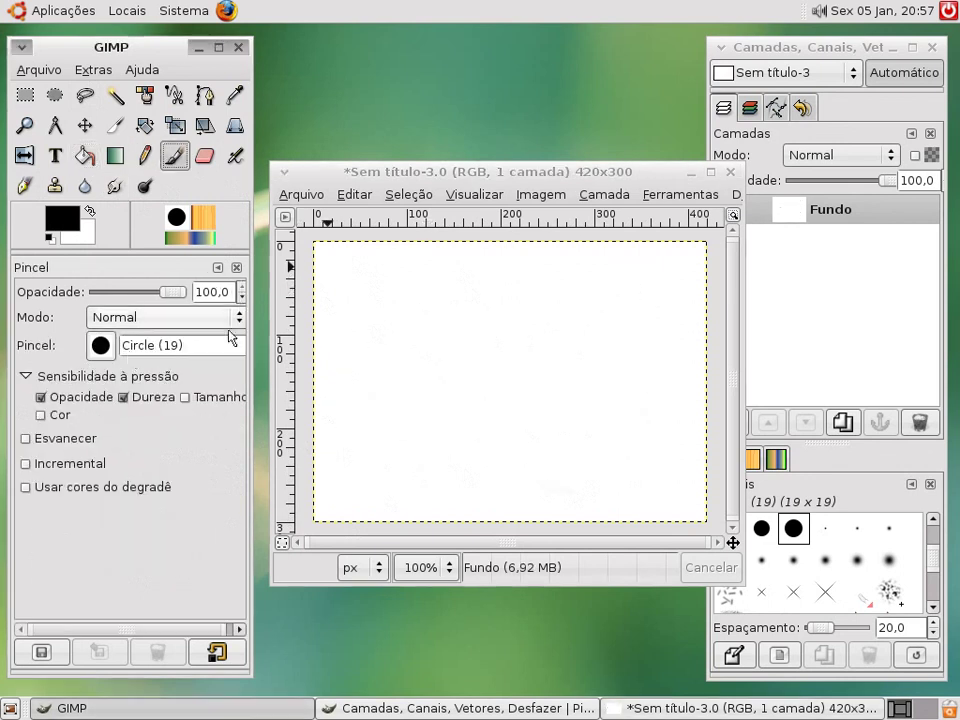
click(101, 346)
scroll(247, 455, down, 1)
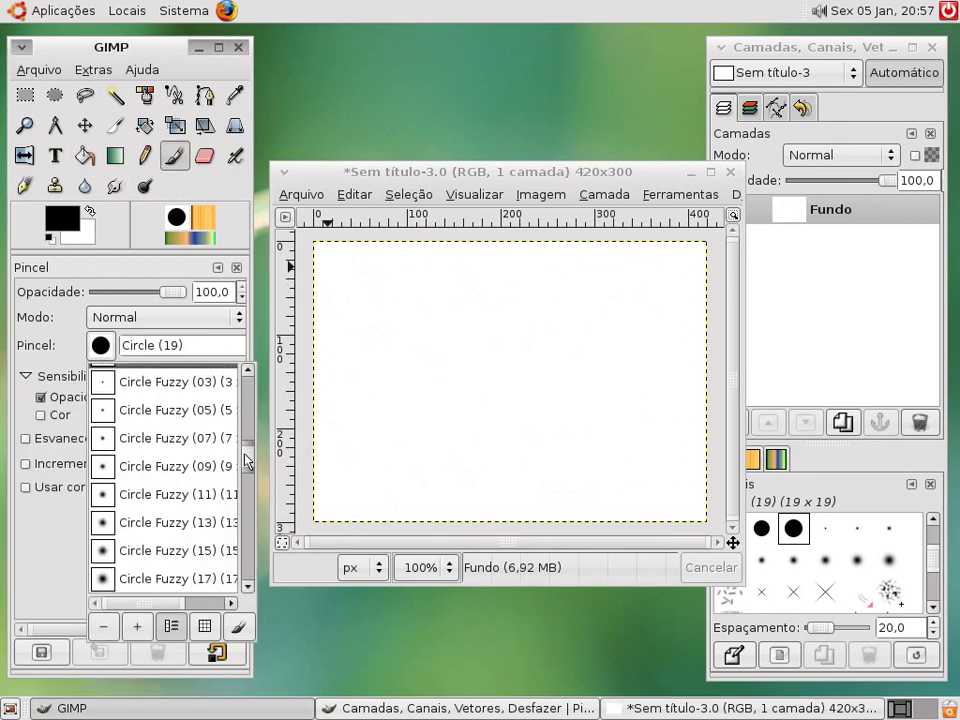
scroll(200, 420, up, 2)
click(147, 165)
click(145, 158)
click(176, 158)
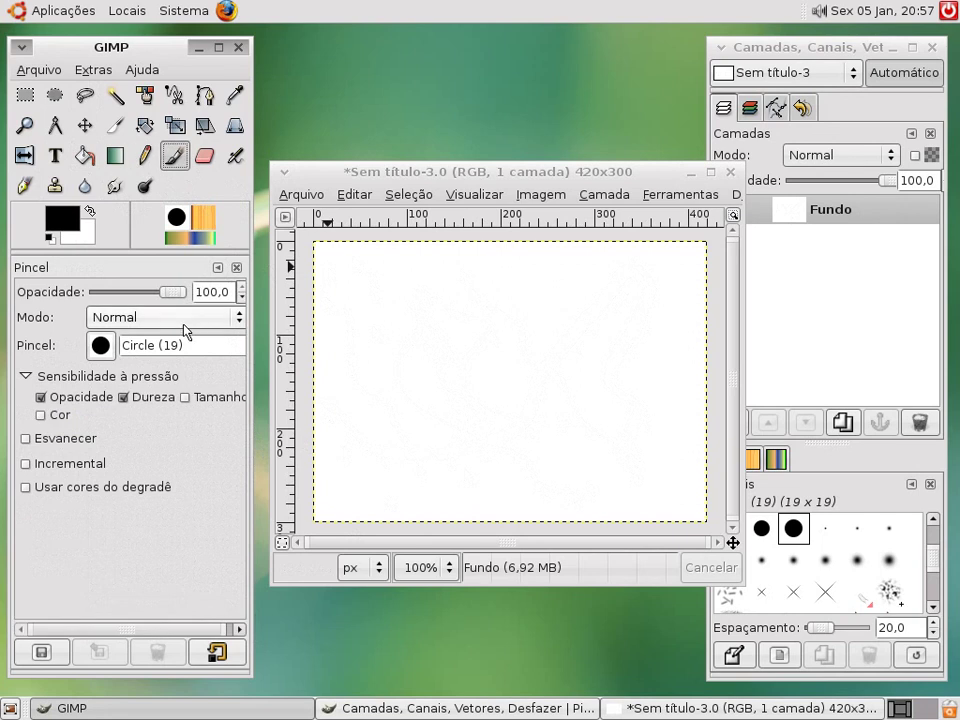
click(100, 345)
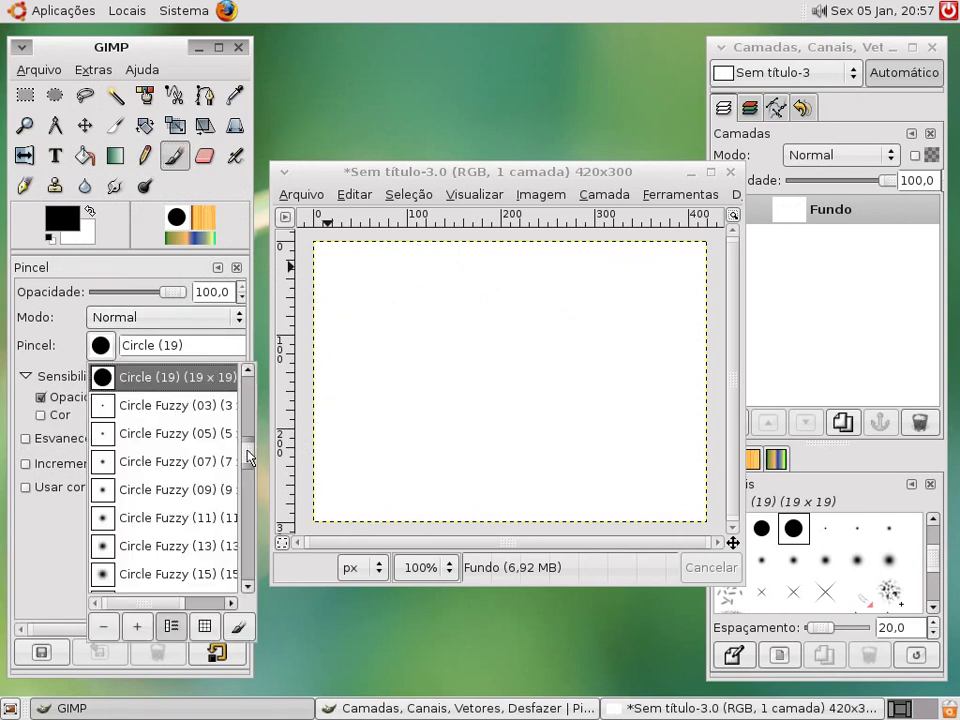
drag(249, 458, 247, 575)
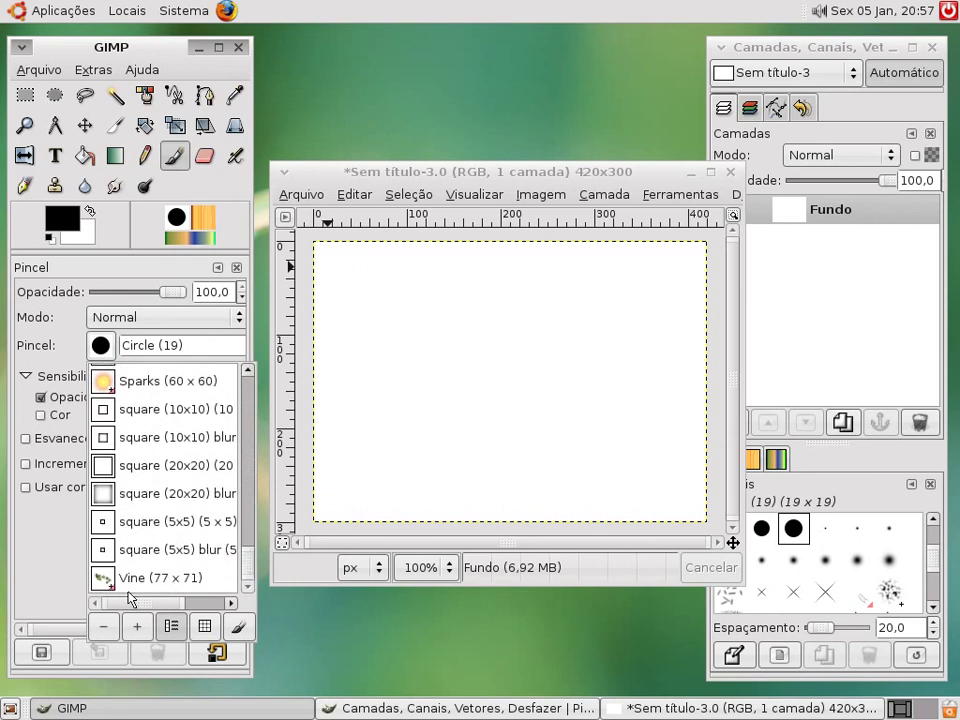
click(98, 577)
mouse_move(371, 282)
mouse_down()
mouse_move(400, 412)
mouse_move(453, 452)
mouse_move(464, 412)
mouse_move(435, 332)
mouse_move(470, 285)
mouse_move(509, 318)
mouse_move(535, 430)
mouse_move(556, 464)
mouse_move(596, 305)
mouse_move(693, 358)
mouse_move(640, 482)
mouse_up()
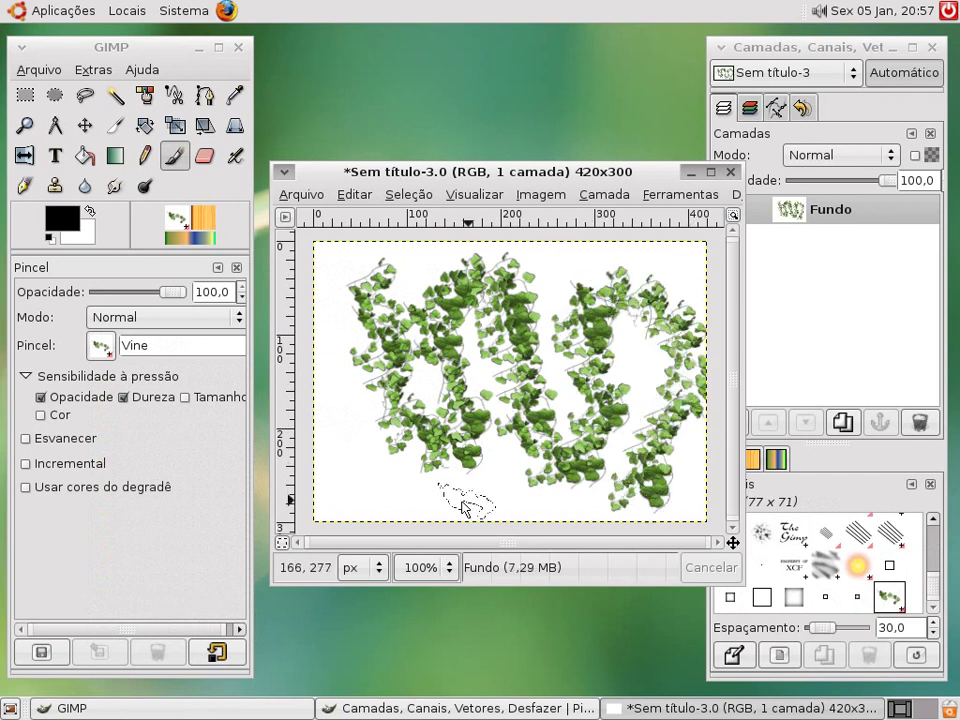
Zoom in to 200% to examine the painted vine leaves, then return the view to 100%
click(25, 125)
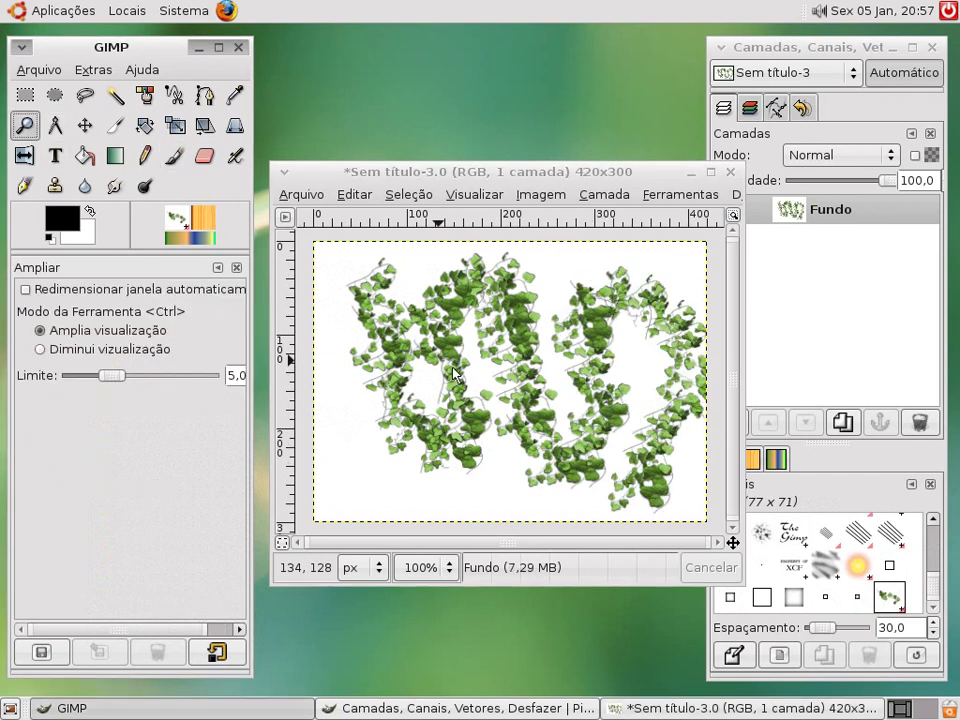
click(505, 400)
click(486, 409)
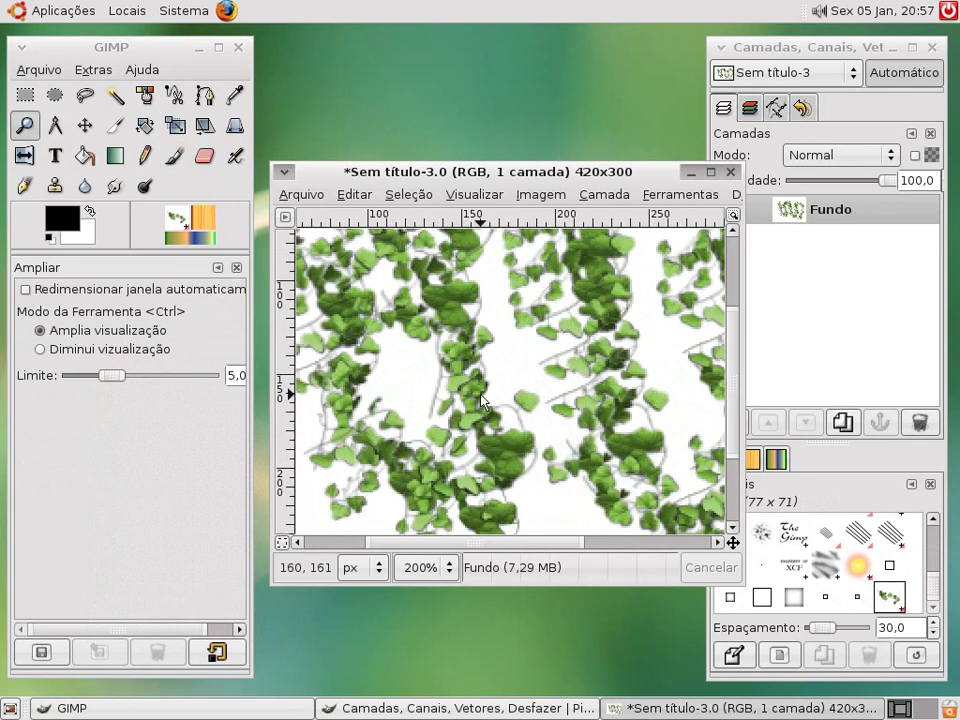
ctrl+click(461, 303)
ctrl+click(595, 437)
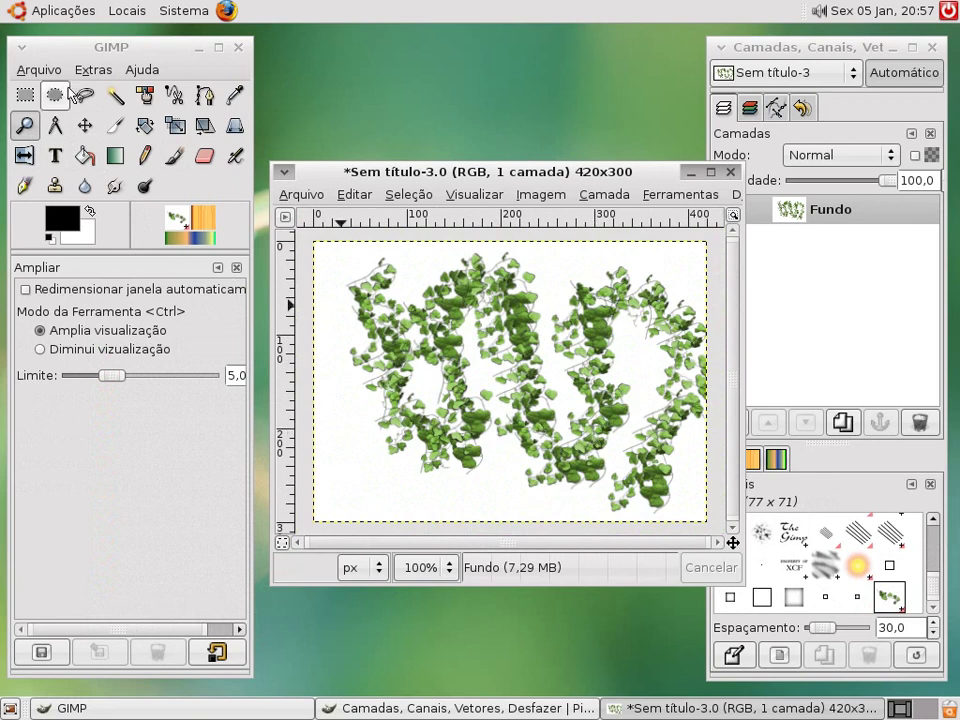
Switch the Paintbrush to the Sparks brush and paint a looping glowing stroke over the vines
click(175, 155)
click(101, 346)
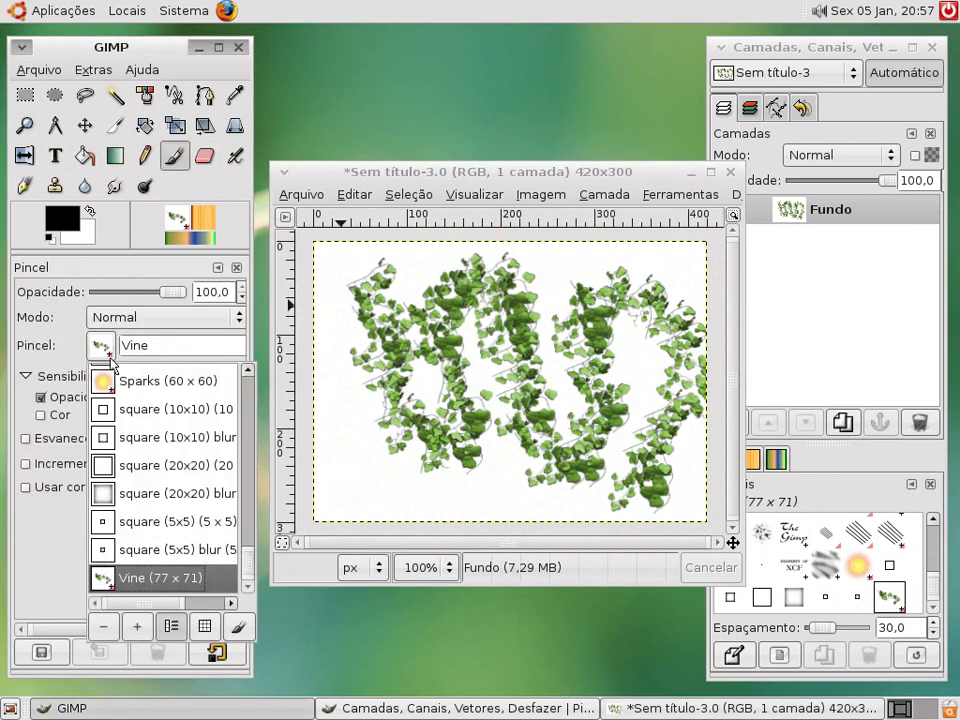
mouse_move(249, 568)
mouse_down()
mouse_move(240, 493)
mouse_move(249, 393)
mouse_move(251, 447)
mouse_up()
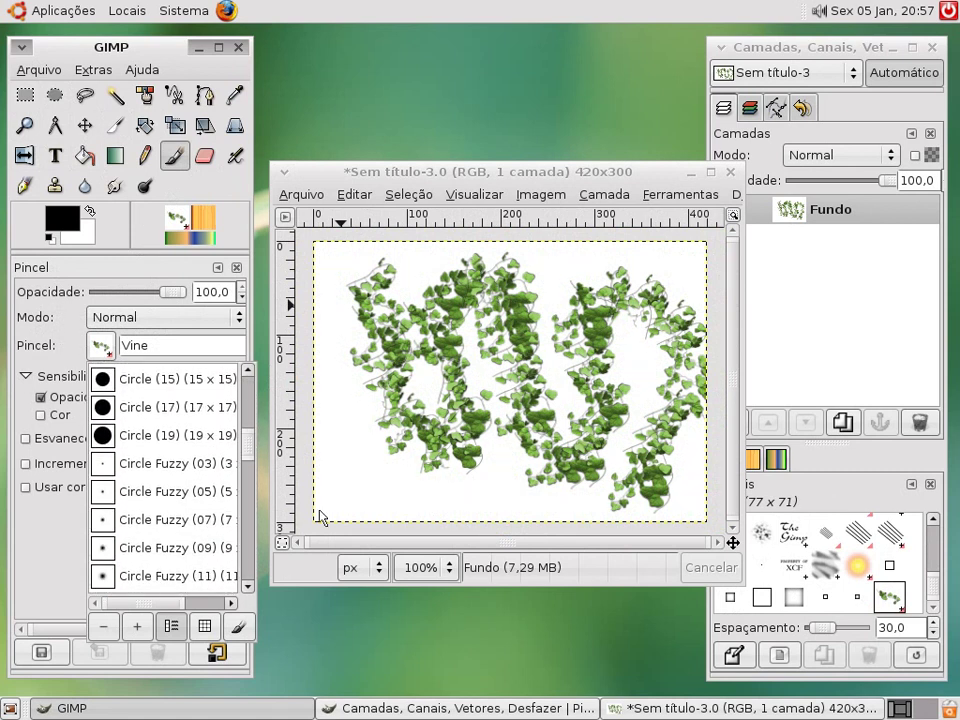
click(935, 597)
click(858, 568)
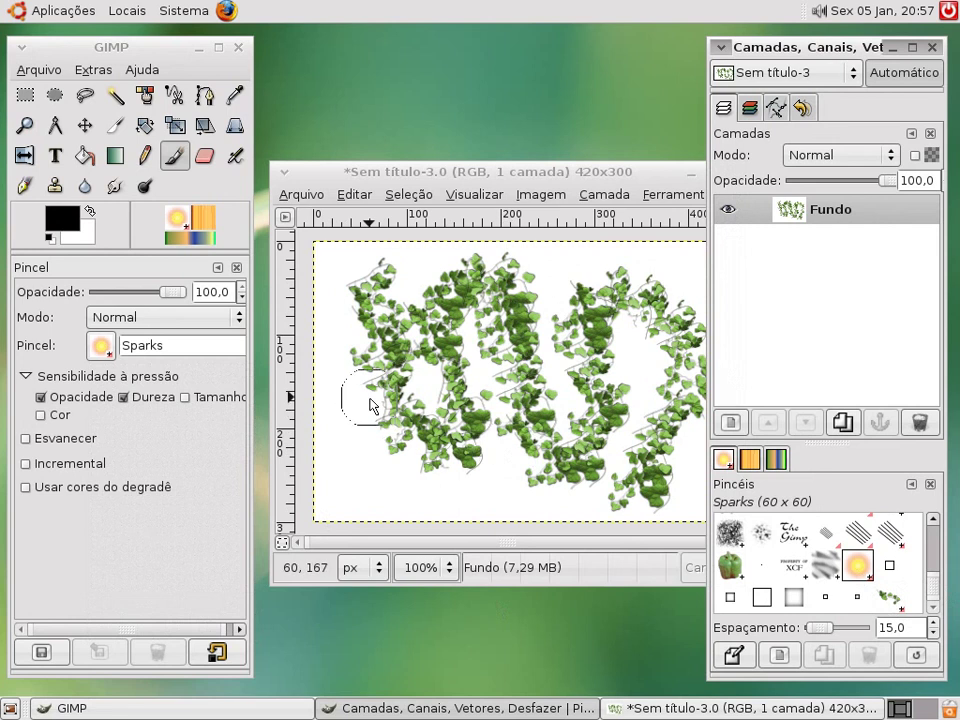
mouse_move(369, 401)
mouse_down()
mouse_move(408, 464)
mouse_move(494, 446)
mouse_move(472, 336)
mouse_move(505, 279)
mouse_move(655, 323)
mouse_move(675, 367)
mouse_move(579, 493)
mouse_move(532, 499)
mouse_move(490, 423)
mouse_move(465, 313)
mouse_move(415, 286)
mouse_move(364, 357)
mouse_move(377, 468)
mouse_move(572, 365)
mouse_move(613, 357)
mouse_move(521, 451)
mouse_move(628, 440)
mouse_move(640, 346)
mouse_up()
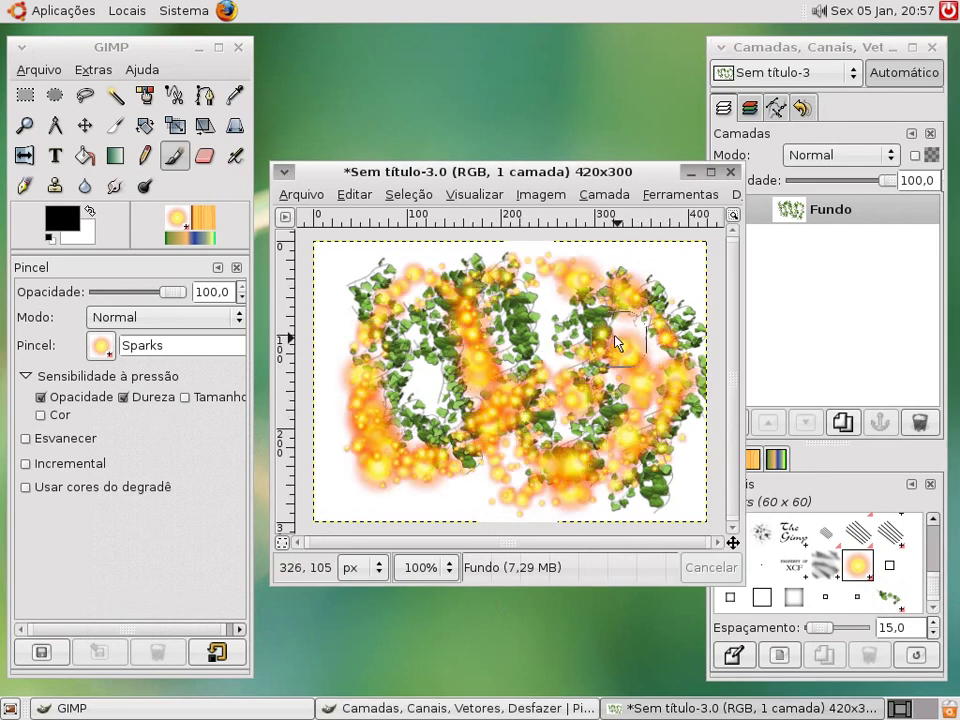
Paint winding strokes over the artwork and canvas edges with the Sand Dunes (AP) brush and the Galaxy, Small (AP) brush
click(826, 566)
mouse_move(681, 254)
mouse_down()
mouse_move(562, 259)
mouse_move(350, 306)
mouse_move(531, 507)
mouse_move(636, 320)
mouse_up()
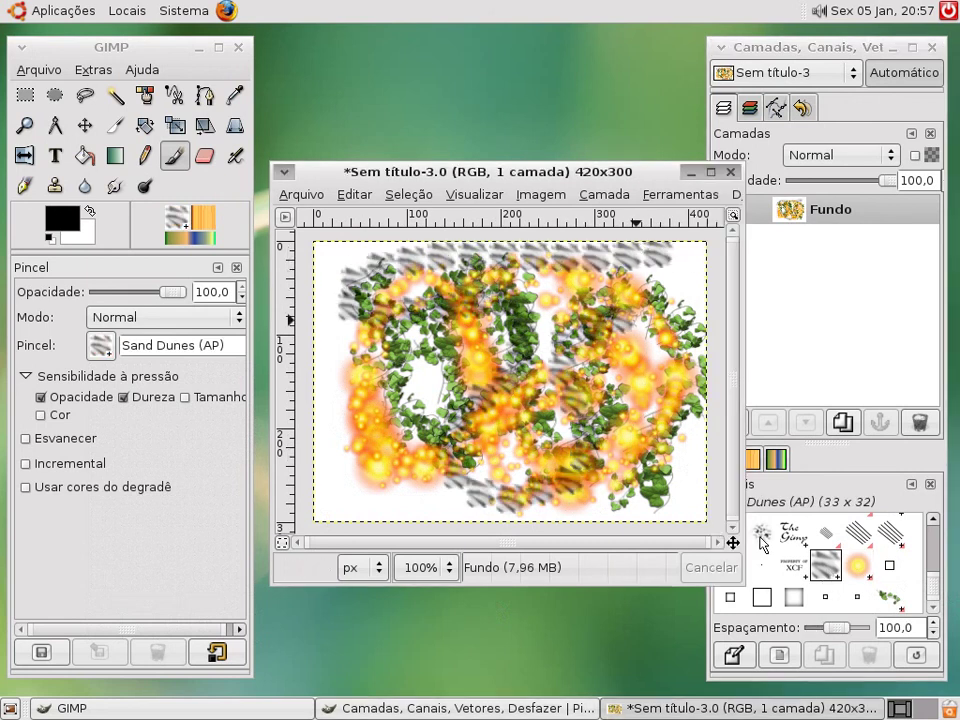
click(762, 536)
mouse_move(612, 509)
mouse_down()
mouse_move(496, 373)
mouse_move(688, 241)
mouse_move(654, 518)
mouse_move(392, 324)
mouse_move(326, 313)
mouse_up()
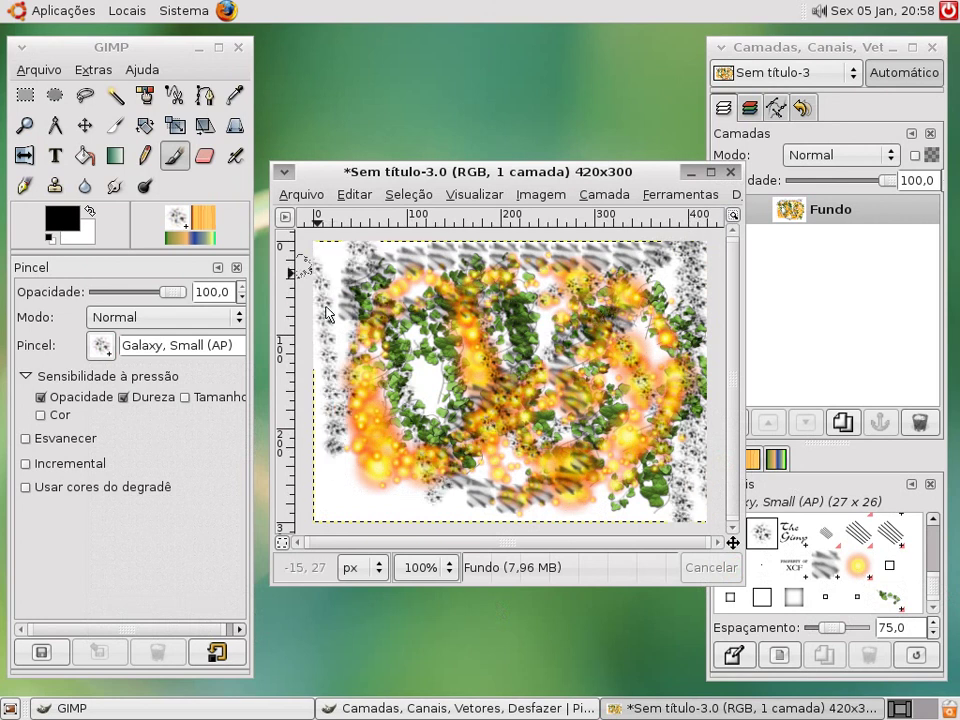
Scribble dense hatching over the artwork with the Pencil Sketch#2 brush, and clear the canvas with a white fill
click(890, 532)
mouse_move(700, 445)
mouse_down()
mouse_move(531, 398)
mouse_move(402, 442)
mouse_move(437, 345)
mouse_move(385, 402)
mouse_move(675, 480)
mouse_up()
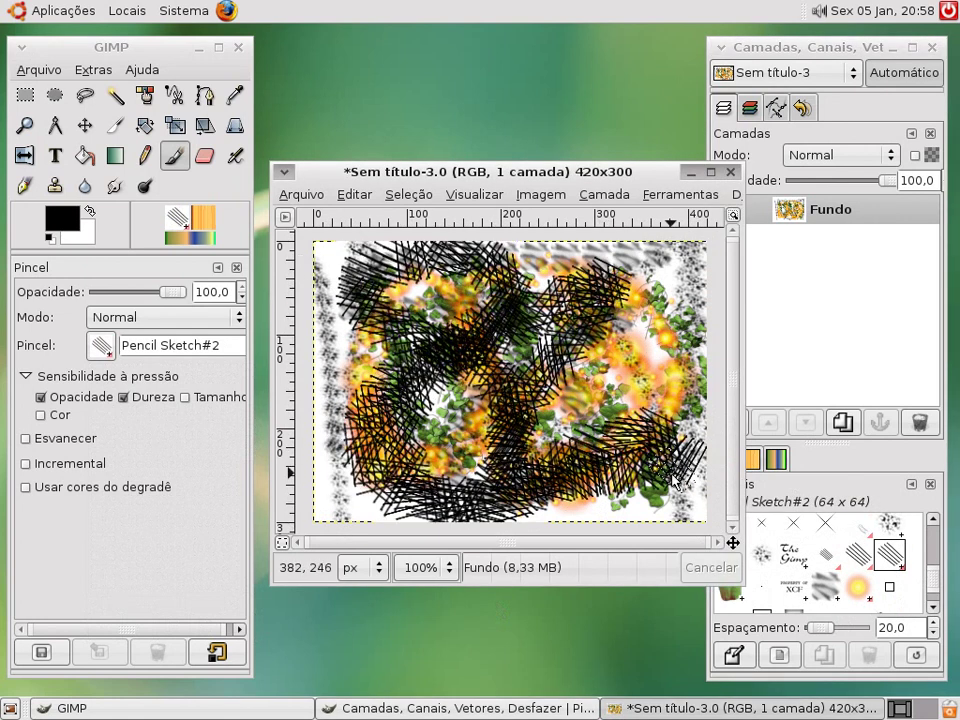
click(85, 186)
click(85, 155)
click(295, 240)
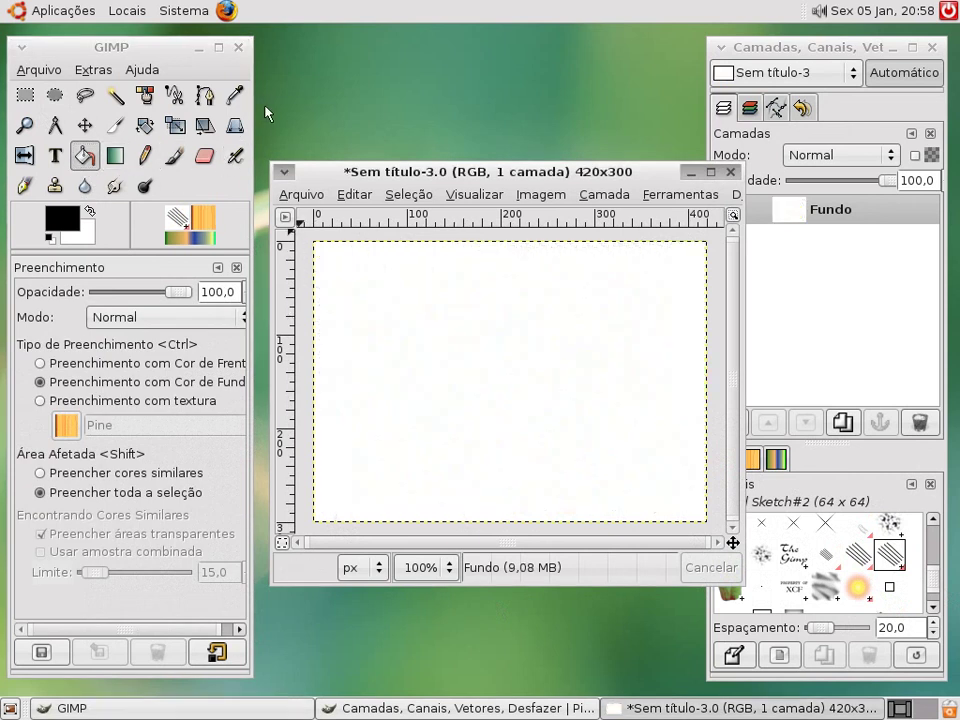
click(153, 57)
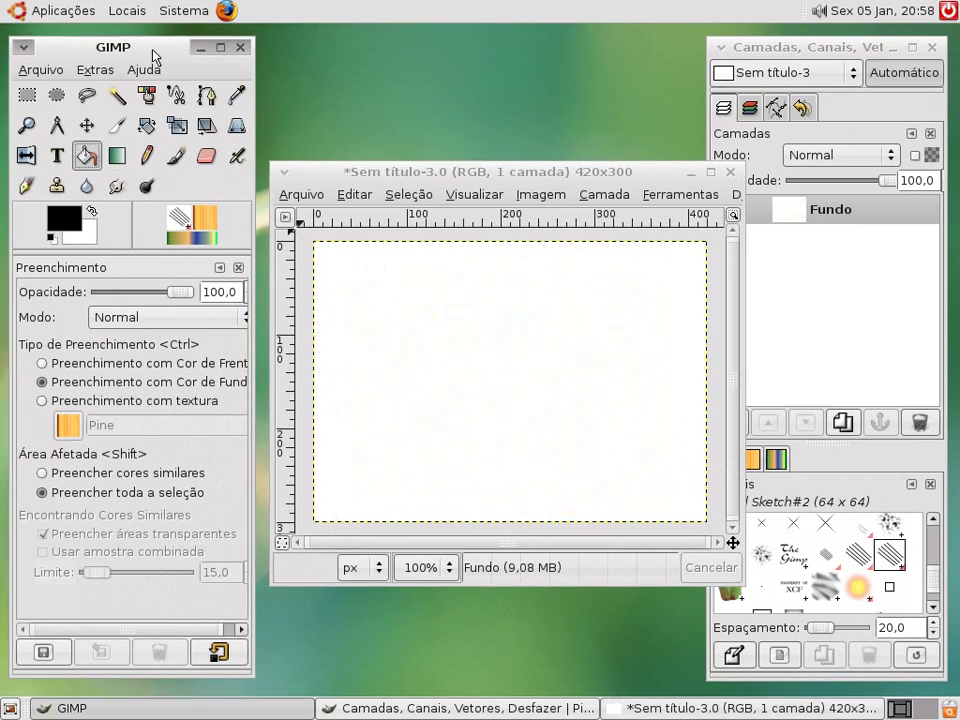
drag(148, 51, 150, 51)
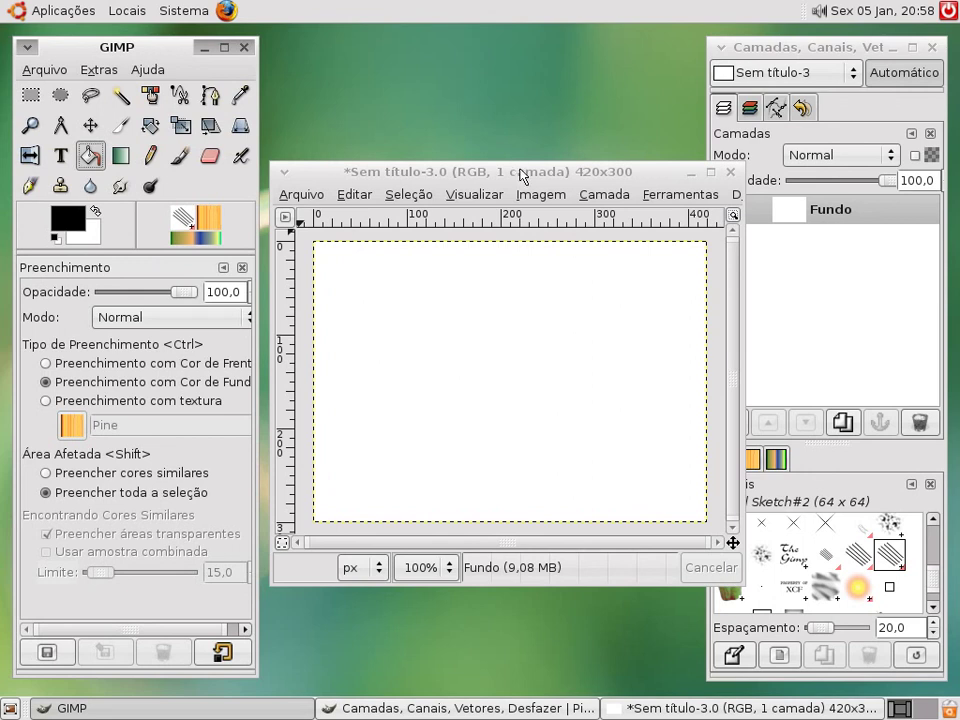
drag(521, 176, 517, 175)
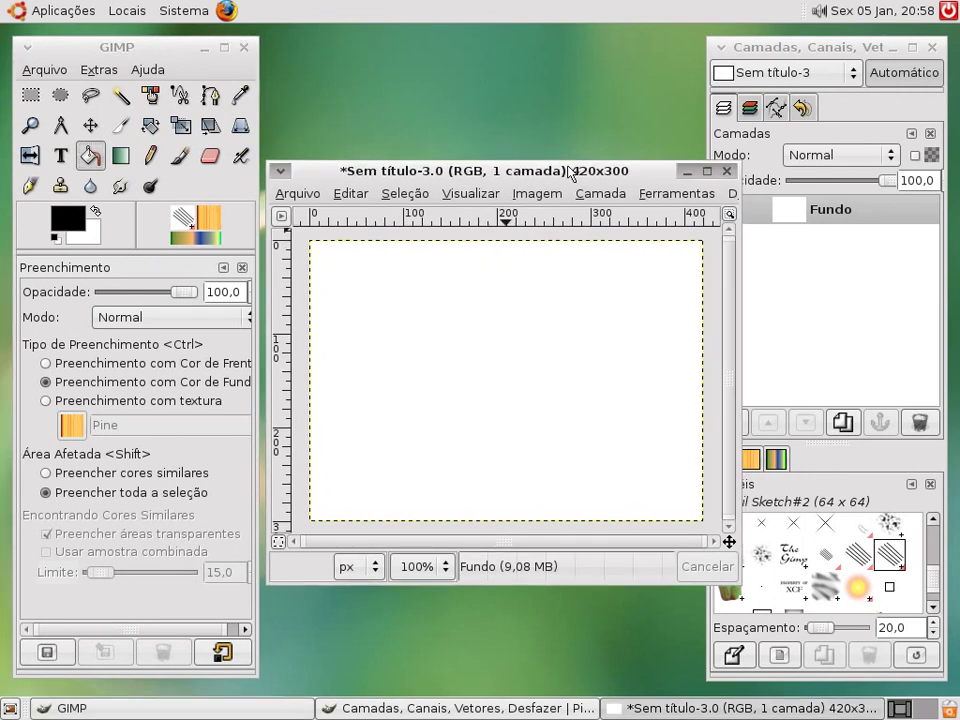
key(F12)
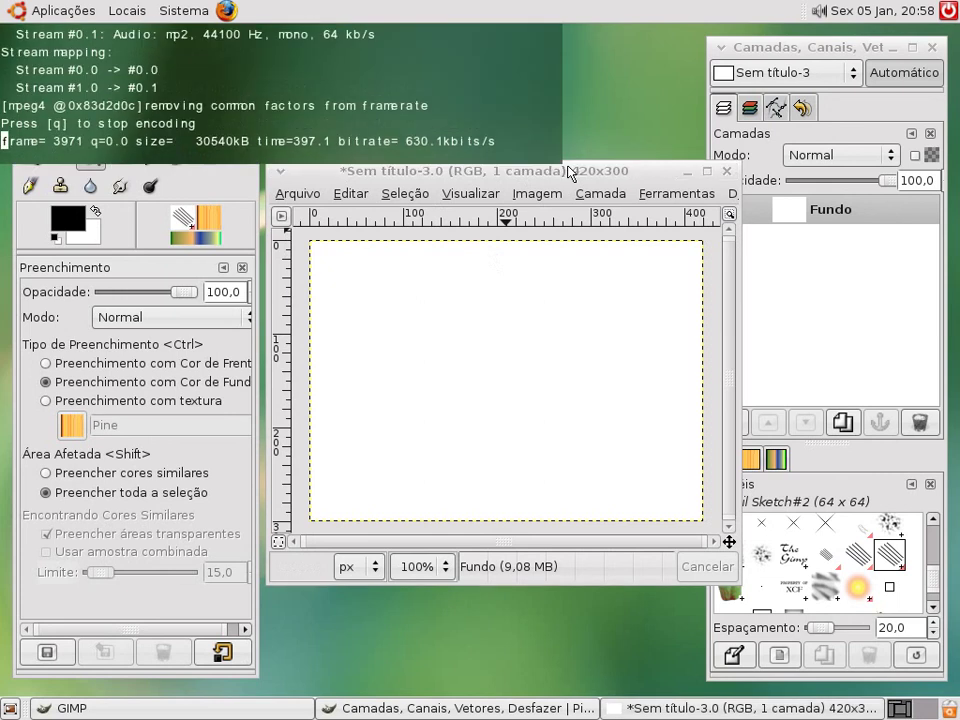